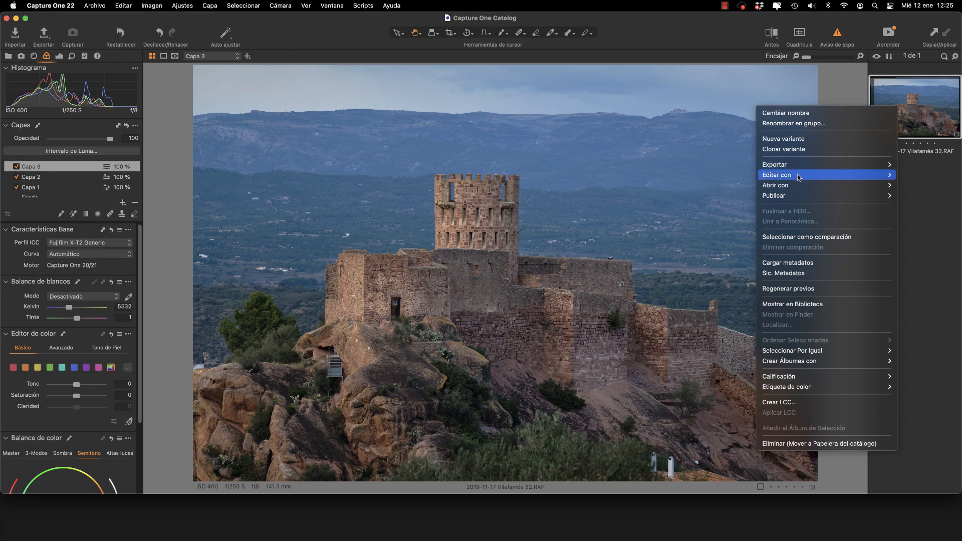
Step: Send the castle photo to Adobe Photoshop 2021 as an uncompressed 16-bit TIFF in Adobe RGB (1998) at 300 px/inch
mouse_move(798, 177)
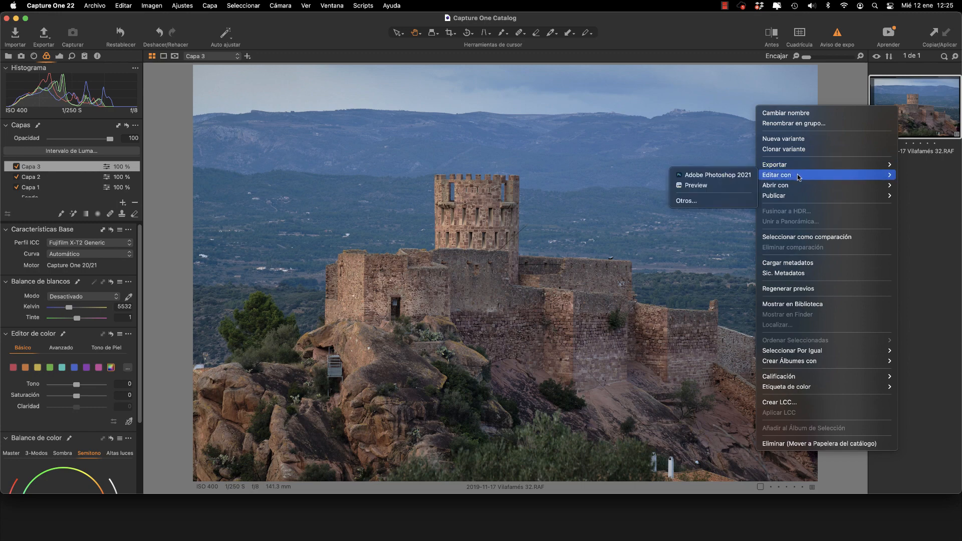
left_click(742, 176)
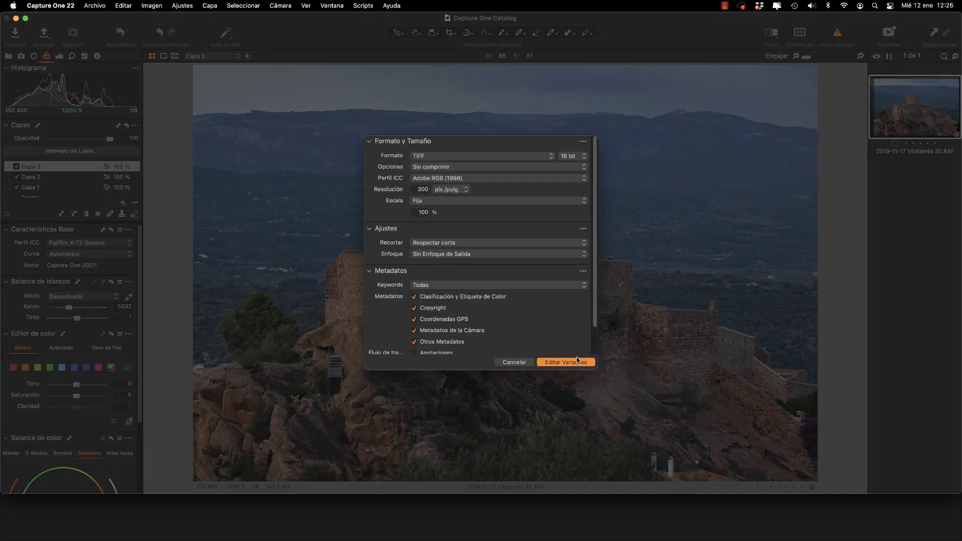
left_click(576, 362)
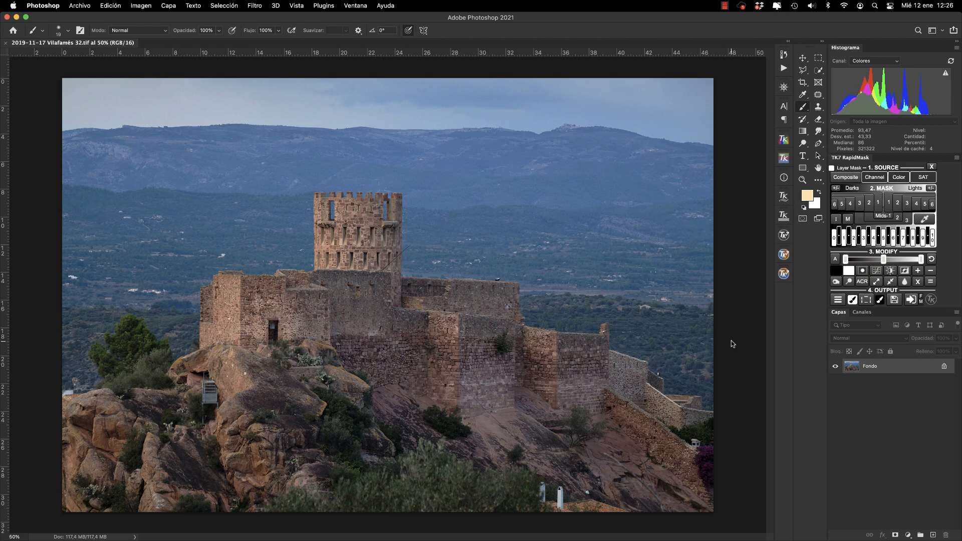
Step: Create a layer with the Gris colour label, Superponer blend mode and neutral 50% gray fill, and toggle its visibility off and on
left_click(145, 6)
mouse_move(169, 6)
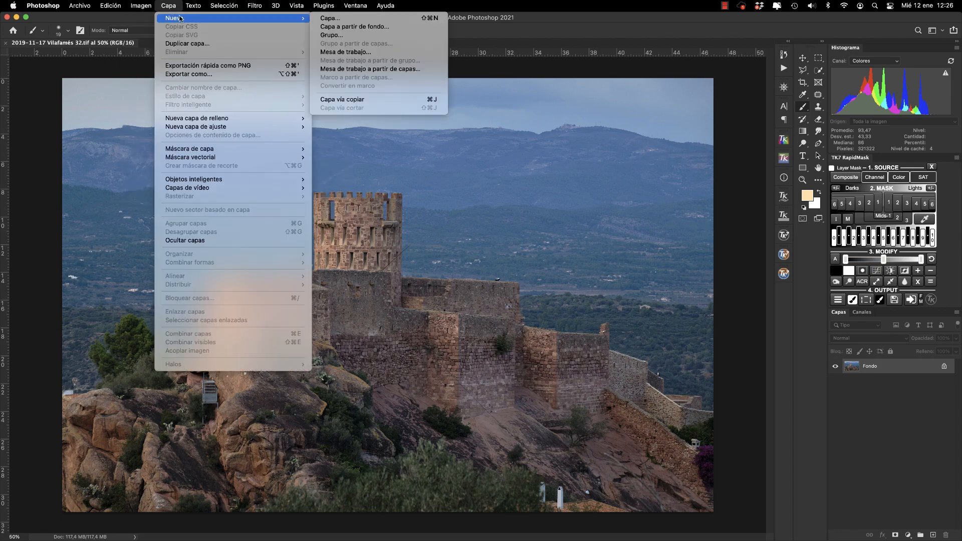
left_click(371, 20)
left_click(531, 314)
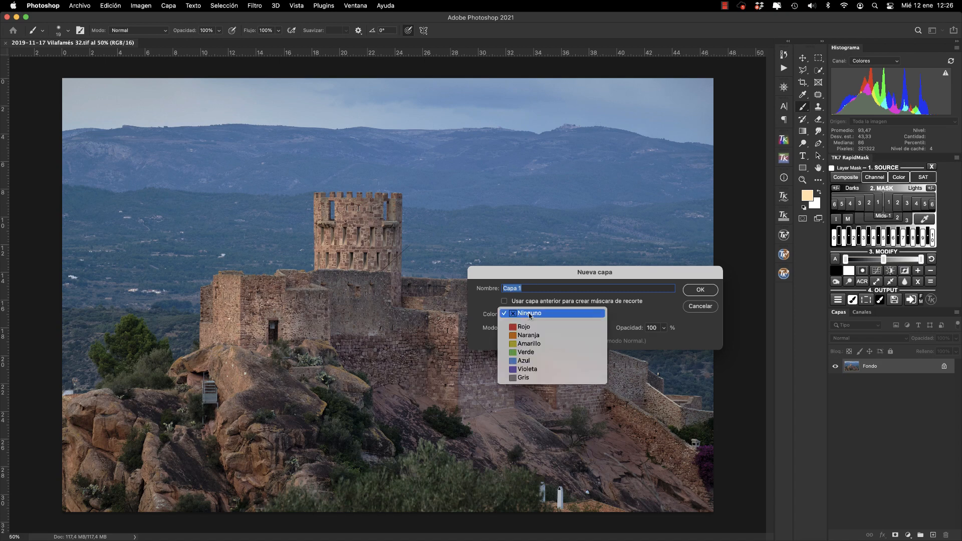
left_click(530, 378)
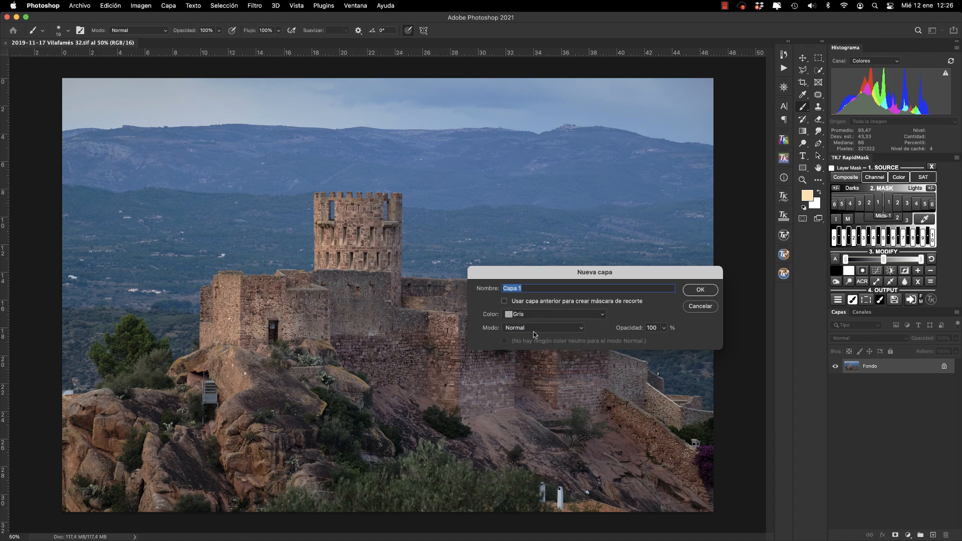
left_click(534, 334)
left_click(523, 461)
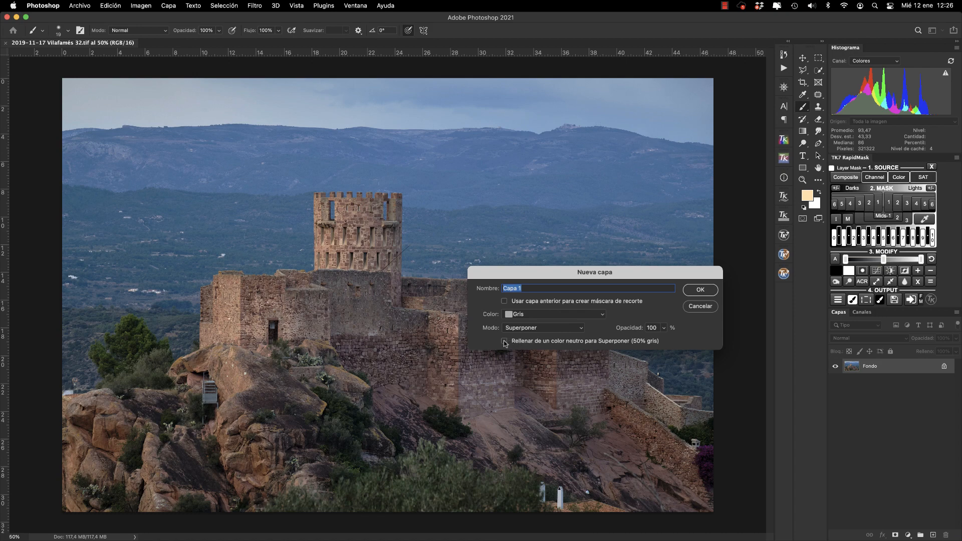
left_click(504, 342)
left_click(699, 290)
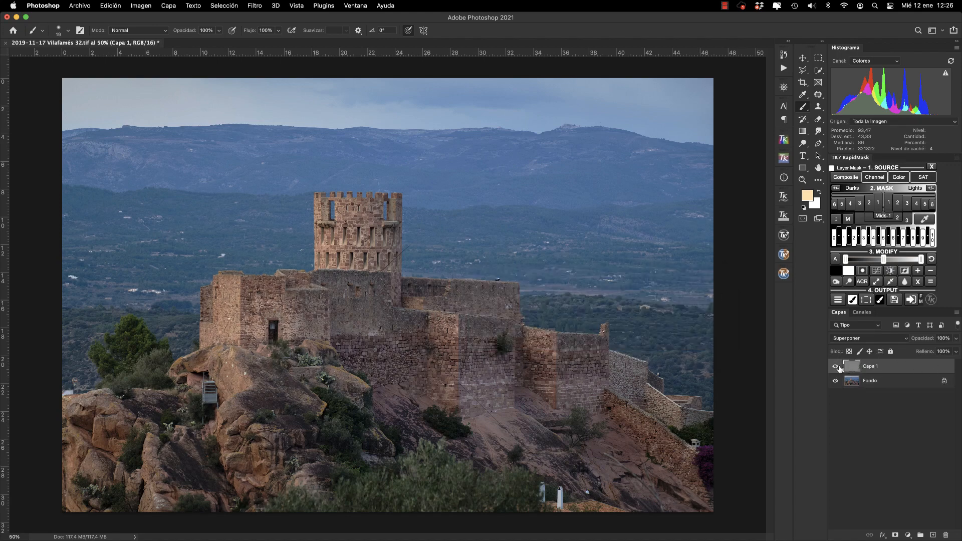
left_click(835, 367)
left_click(835, 368)
Step: Reset the colours to default black and white and set a soft brush of about 505 px with 0% hardness
key("d")
right_click(467, 284)
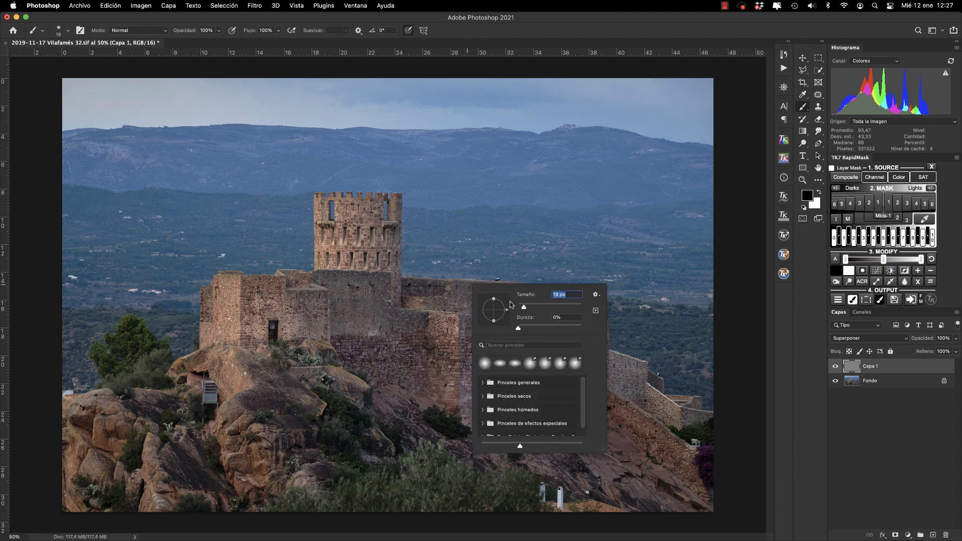
left_click_drag(512, 305, 574, 308)
left_click(519, 328)
key("Return")
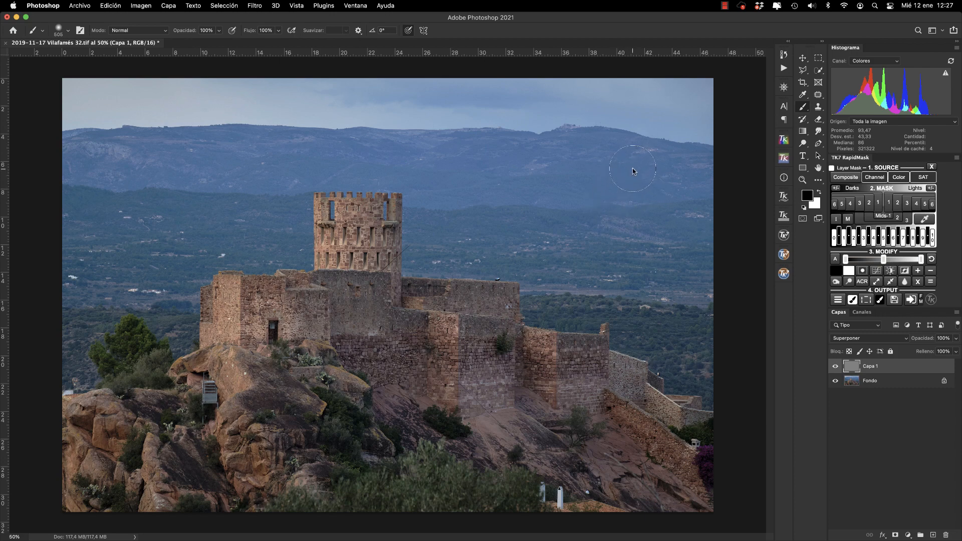
Step: Paint one black test stroke and one white test stroke diagonally across the photo on the gray layer
mouse_move(632, 168)
left_mouse_down()
mouse_move(375, 343)
mouse_move(382, 353)
left_mouse_up()
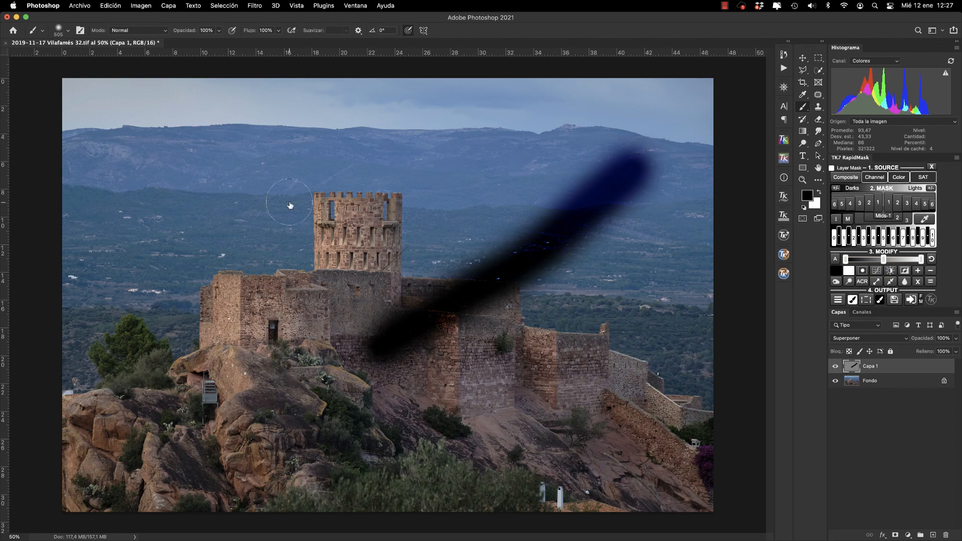
key("x")
mouse_move(163, 130)
left_mouse_down()
mouse_move(214, 205)
mouse_move(285, 267)
mouse_move(364, 297)
left_mouse_up()
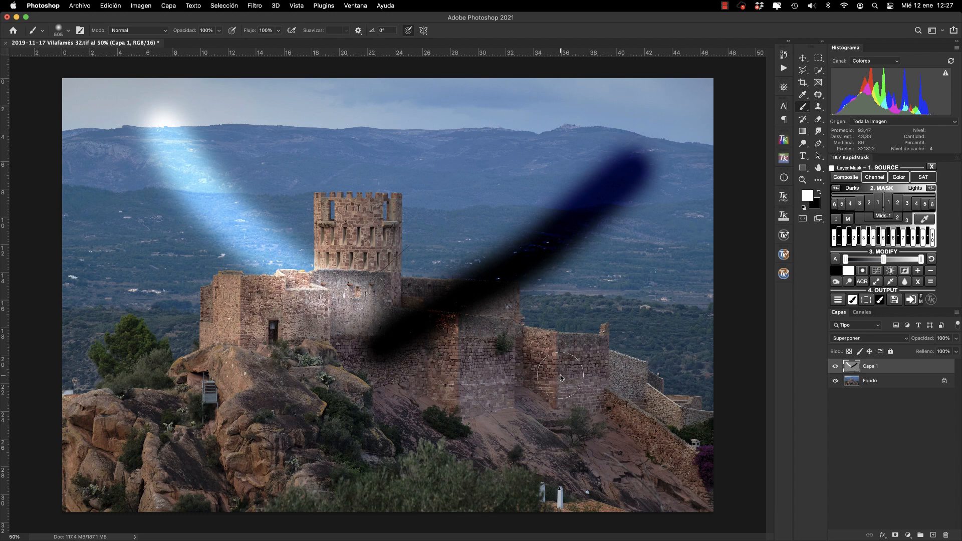
Step: Add a Curves adjustment layer, hide the gray layer, and brighten the midtones with input 125 and output 193
left_click(907, 535)
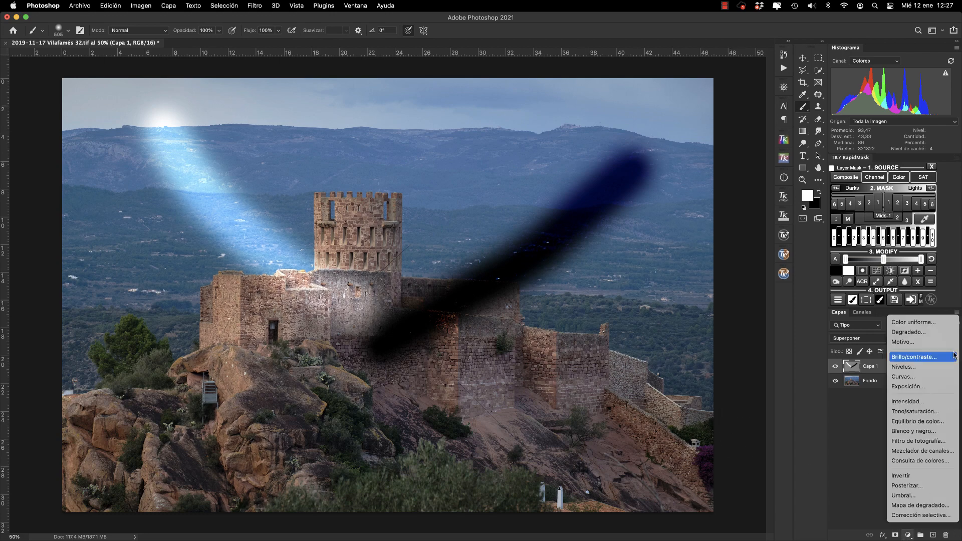
left_click(903, 377)
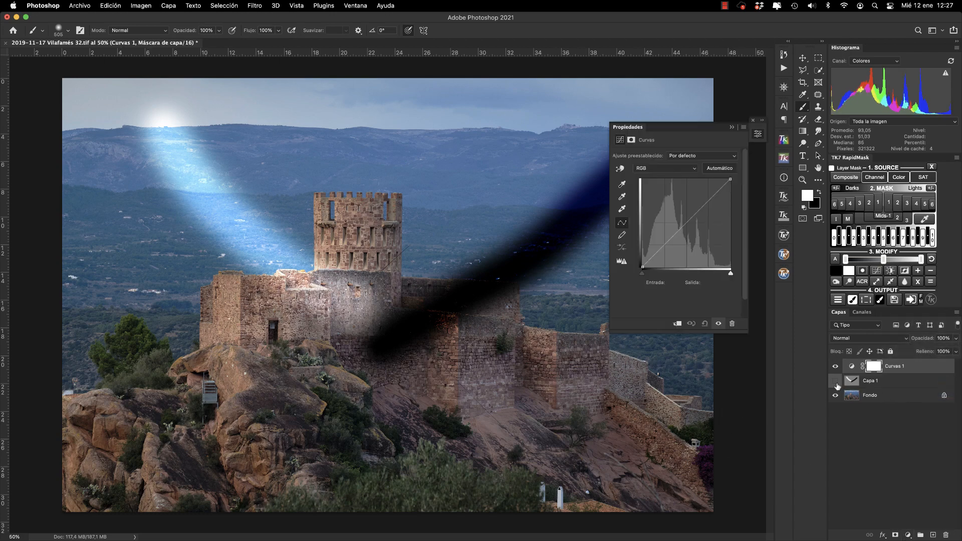
left_click(834, 381)
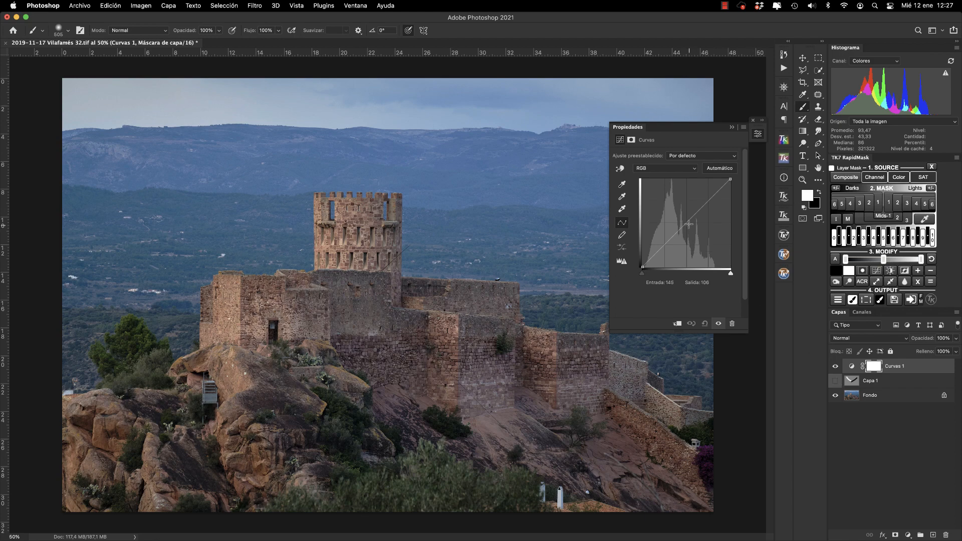
left_click_drag(687, 223, 685, 200)
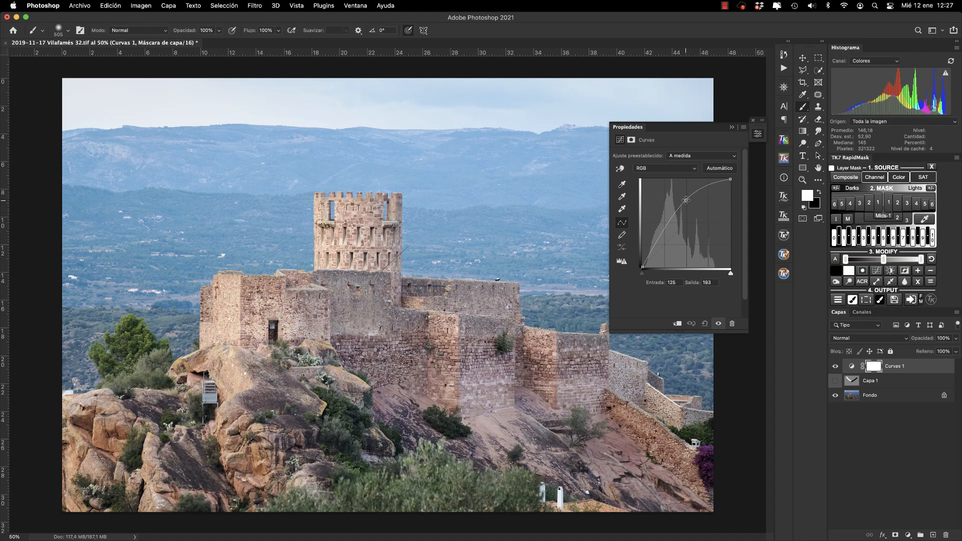
Step: Add a second Curves adjustment layer that darkens the midtones with input 127 and output 70
left_click(907, 535)
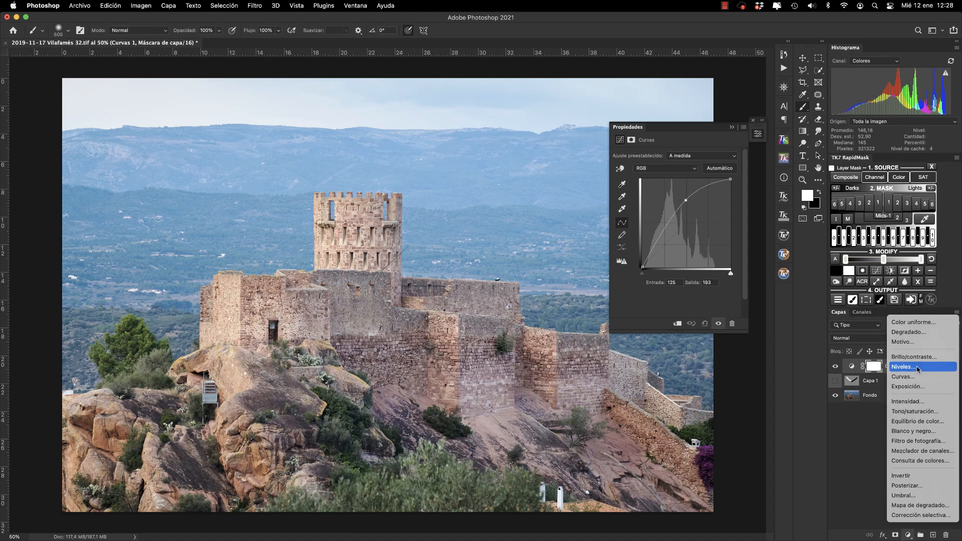
left_click(913, 377)
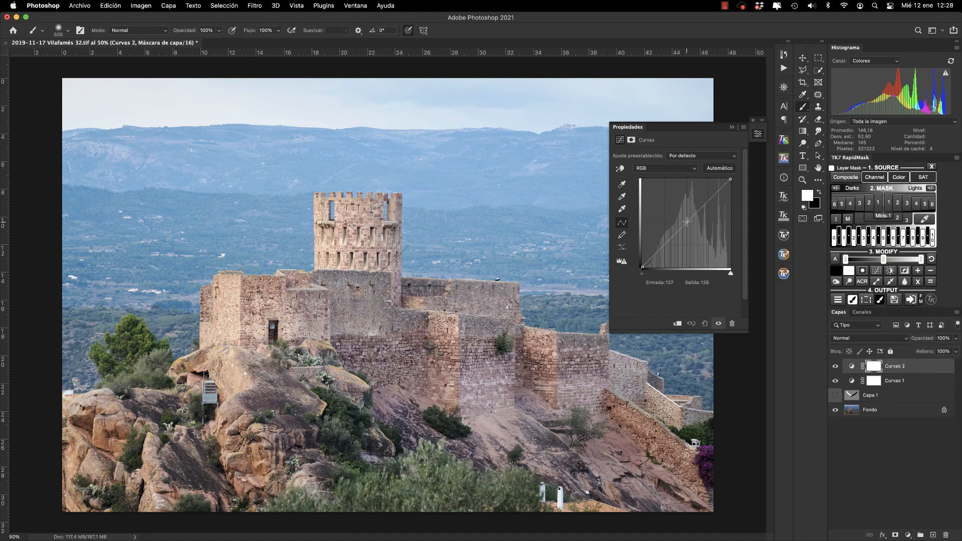
left_click_drag(686, 223, 686, 243)
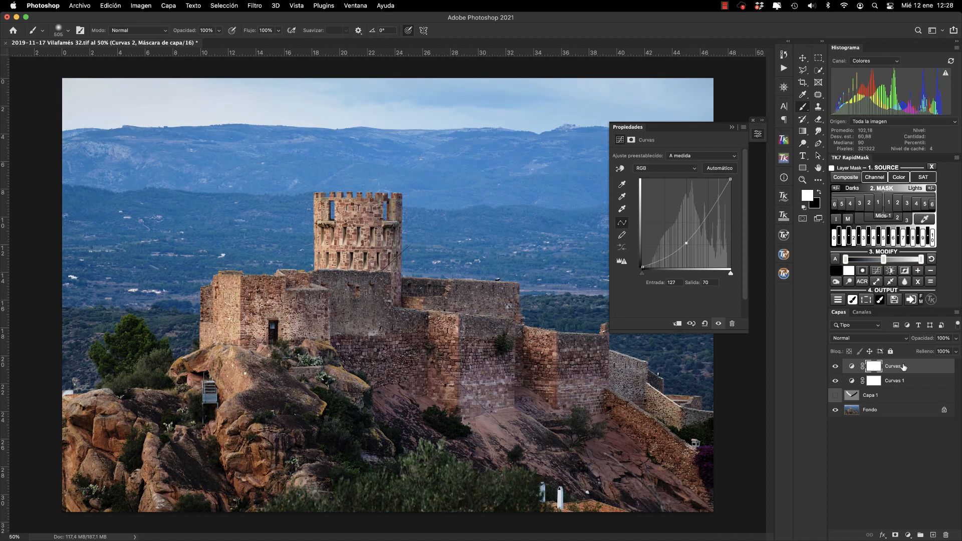
Step: Invert the layer masks of both Curves adjustments to black
key("super+i")
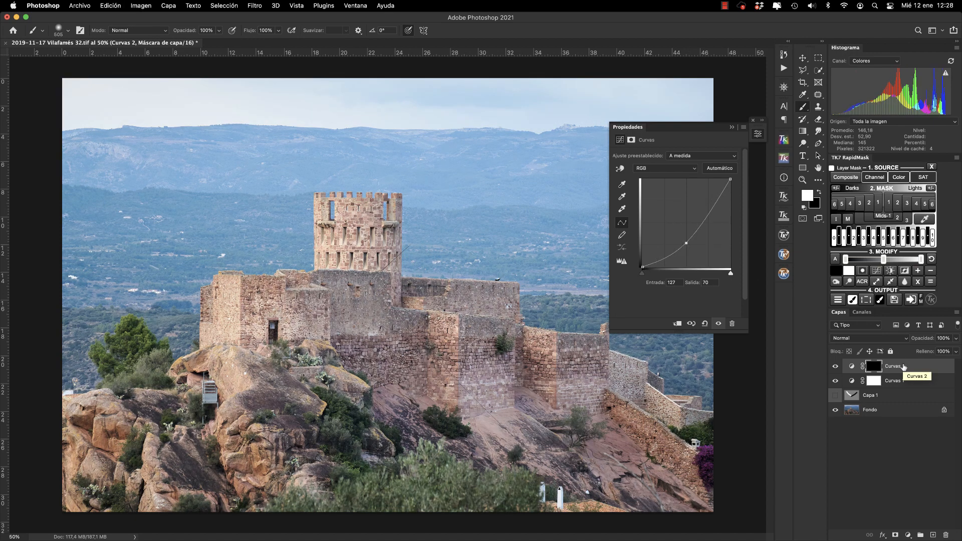
left_click(872, 380)
key("super+i")
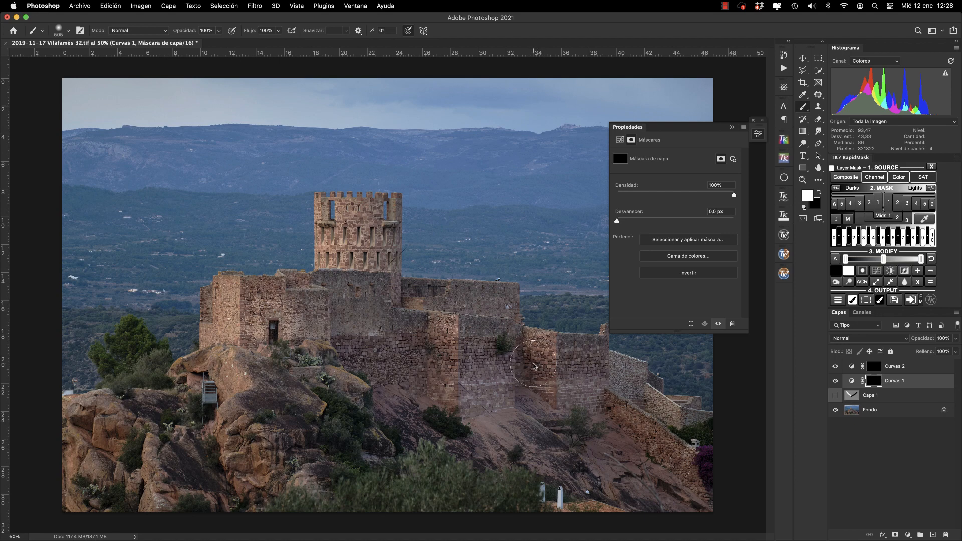
Step: Paint white on the Curvas 1 mask over the lit castle walls and on the Curvas 2 mask over the shaded central wall
mouse_move(537, 361)
left_mouse_down()
mouse_move(538, 393)
mouse_move(528, 398)
left_mouse_up()
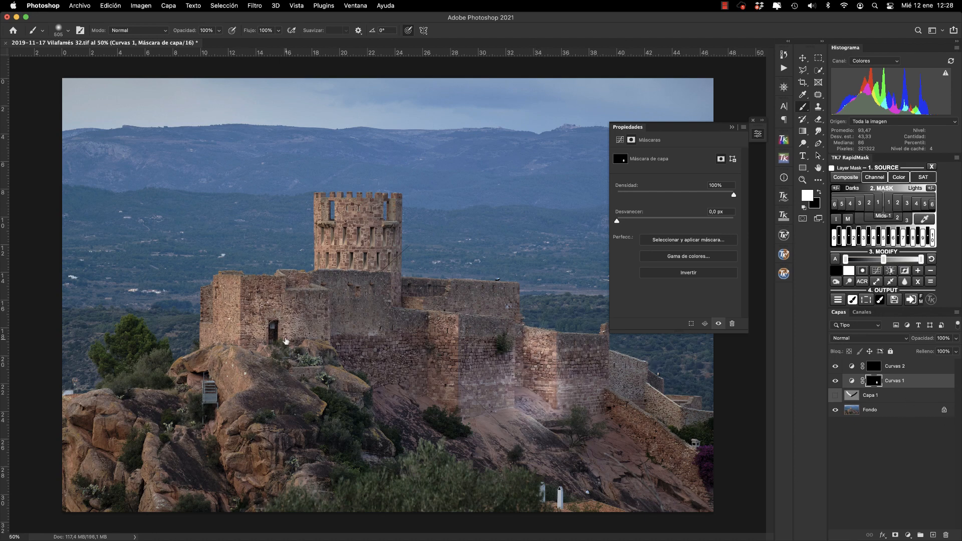
left_click_drag(225, 315, 218, 367)
left_click_drag(445, 336, 448, 418)
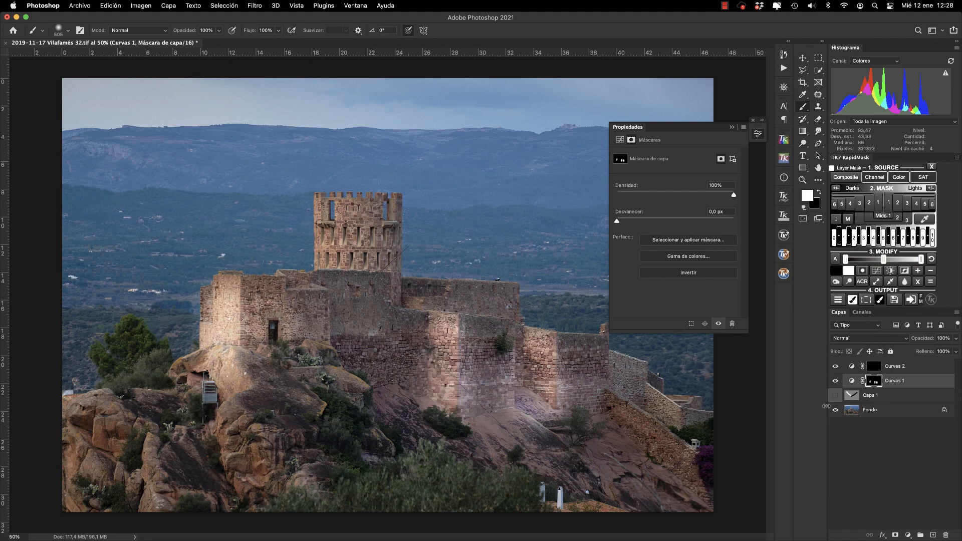
left_click(875, 367)
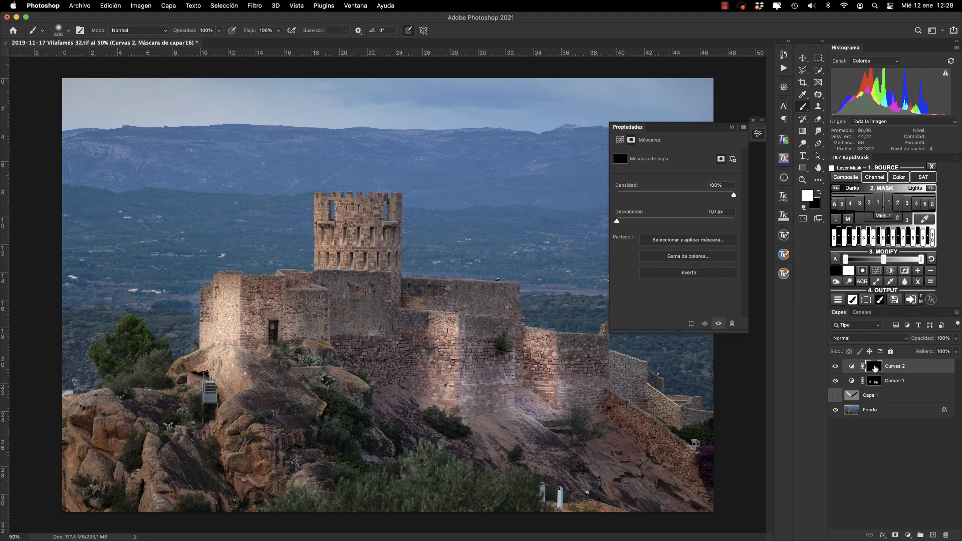
mouse_move(403, 320)
left_mouse_down()
mouse_move(405, 392)
mouse_move(364, 295)
mouse_move(366, 344)
mouse_move(335, 288)
left_mouse_up()
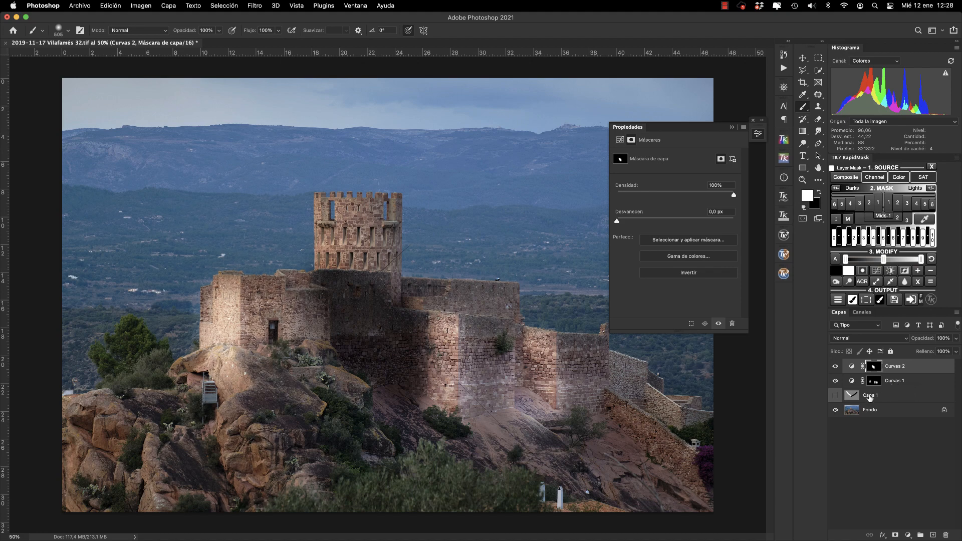
Step: Undo both Curves layers with their mask painting and the test strokes, back to the visible, untouched gray layer
left_click(890, 382, "shift")
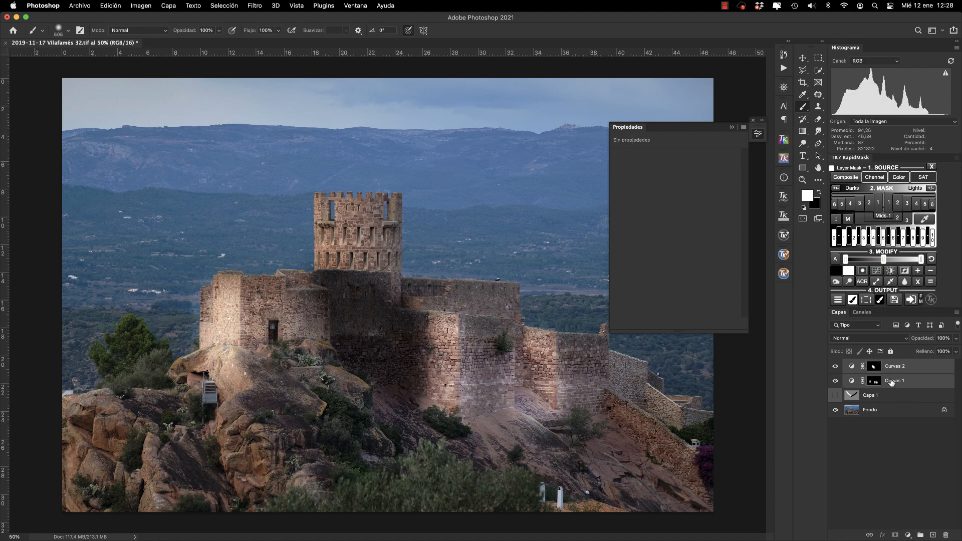
key("super+z")
key("super+z")
key("super+z")
key("super+z")
key("super+z")
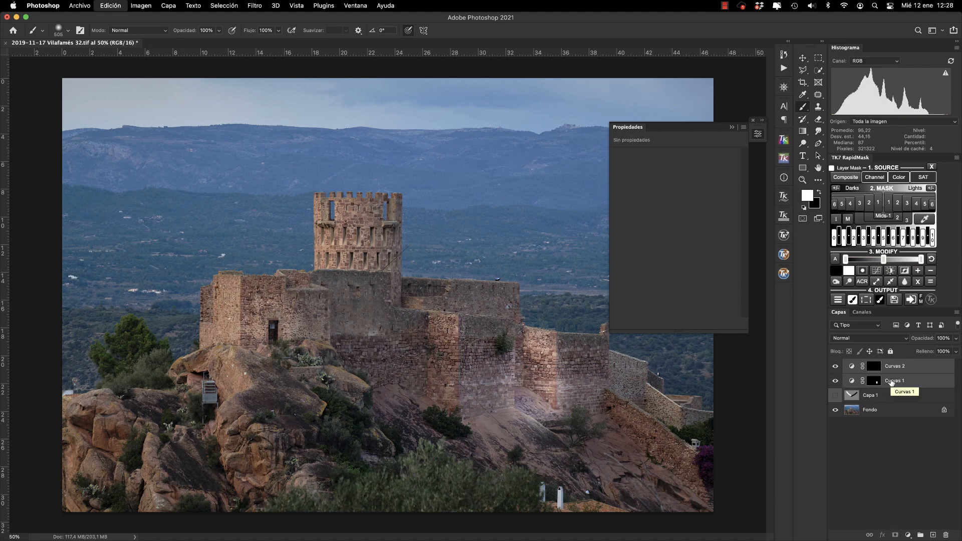
key("super+z")
key("super+z")
key("super+z")
key("super+z")
key("super+z")
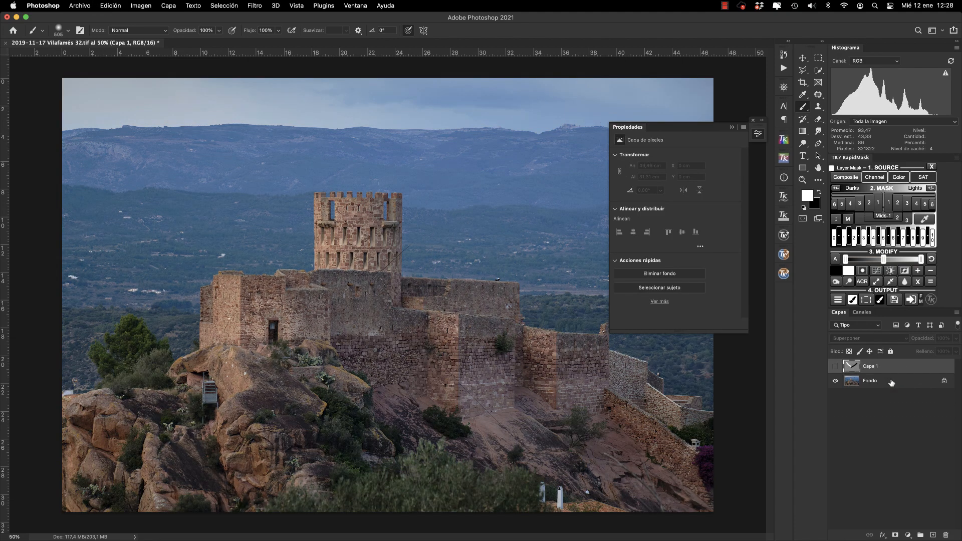
key("super+z")
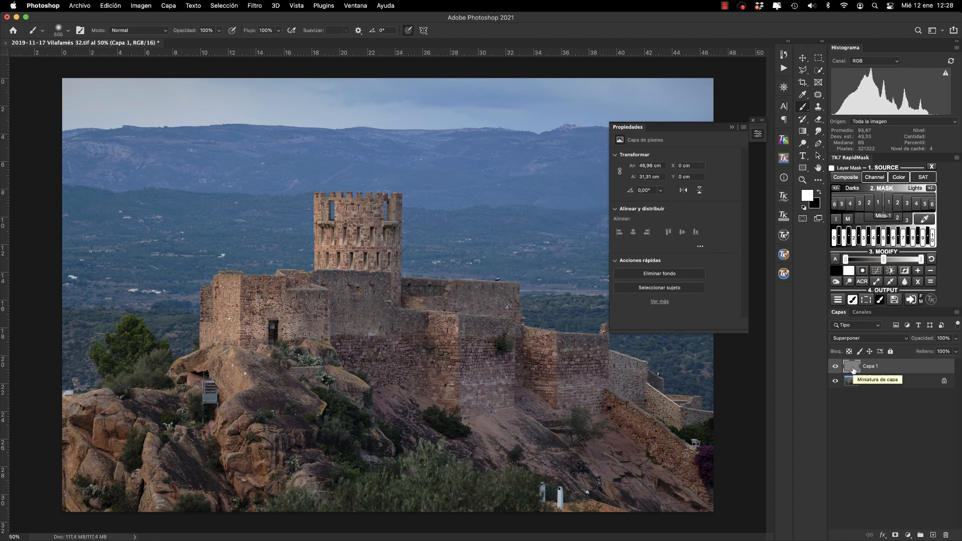
Step: Collapse the layer properties, generate the Lights-1 luminosity mask in TK7 RapidMask, and load it as a selection
left_click(731, 127)
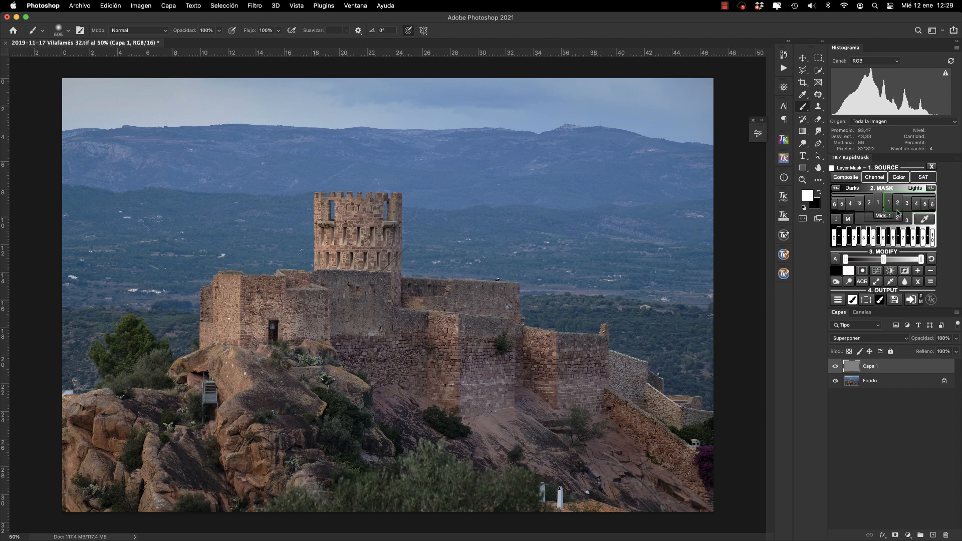
left_click(889, 204)
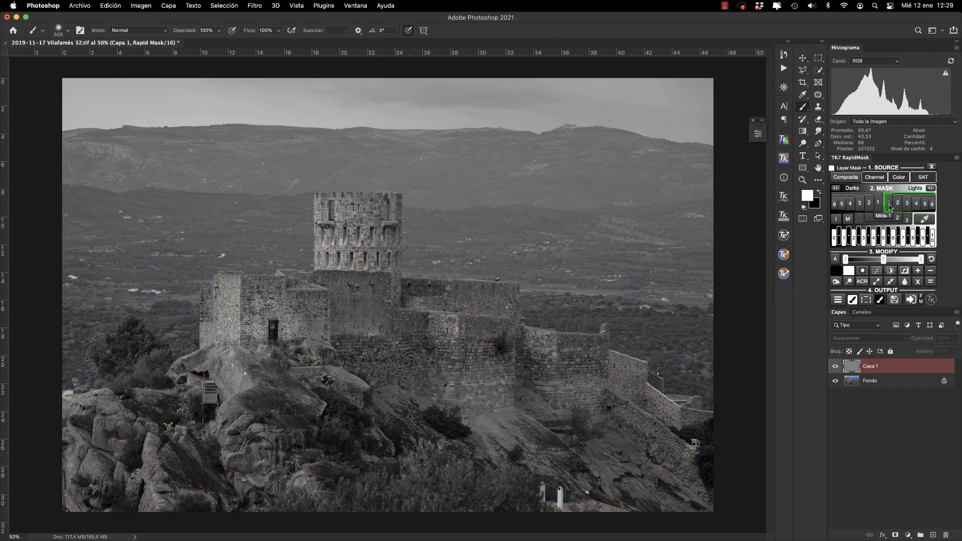
left_click(867, 300)
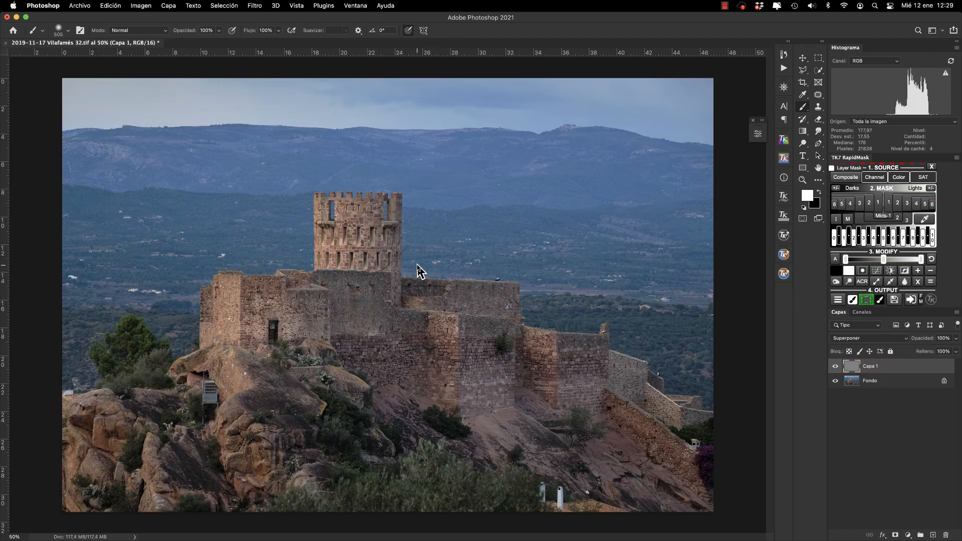
Step: Set the brush opacity to 10% and paint white over the castle's tower and main walls to dodge their highlights
key("1")
left_click_drag(345, 209, 346, 214)
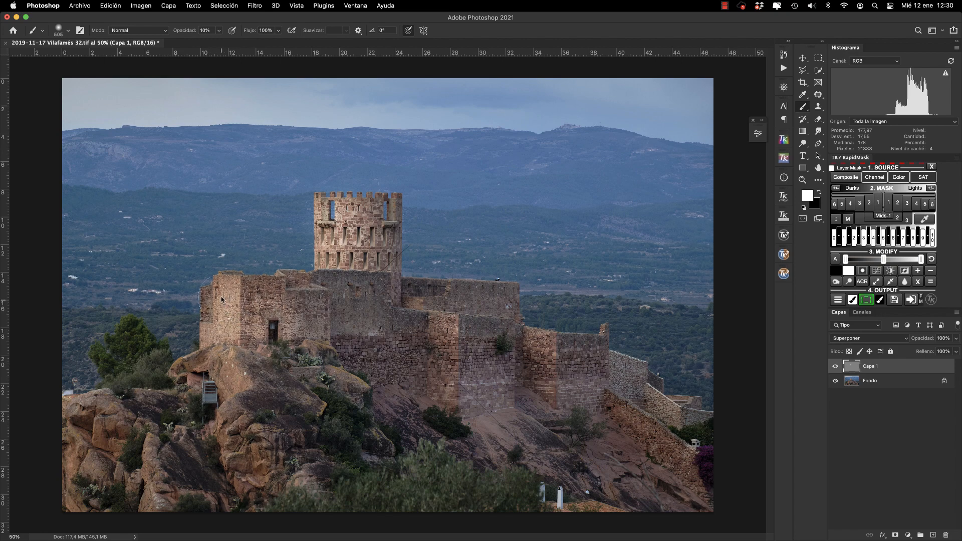
left_click_drag(221, 297, 235, 298)
mouse_move(470, 357)
left_mouse_down()
mouse_move(455, 345)
mouse_move(431, 353)
mouse_move(443, 348)
mouse_move(443, 371)
left_mouse_up()
left_click_drag(541, 350, 547, 370)
left_click_drag(423, 300, 415, 300)
Step: Dodge the outer wall on the slope and the foreground rocks with white strokes at 10% opacity
mouse_move(652, 390)
left_mouse_down()
mouse_move(670, 418)
mouse_move(652, 448)
mouse_move(684, 473)
mouse_move(672, 468)
left_mouse_up()
mouse_move(97, 421)
left_mouse_down()
mouse_move(113, 420)
mouse_move(74, 418)
mouse_move(77, 450)
left_mouse_up()
mouse_move(250, 373)
left_mouse_down()
mouse_move(189, 376)
mouse_move(234, 451)
mouse_move(240, 421)
mouse_move(256, 438)
mouse_move(248, 451)
mouse_move(216, 448)
mouse_move(156, 491)
mouse_move(150, 451)
mouse_move(107, 446)
mouse_move(100, 426)
mouse_move(97, 475)
left_mouse_up()
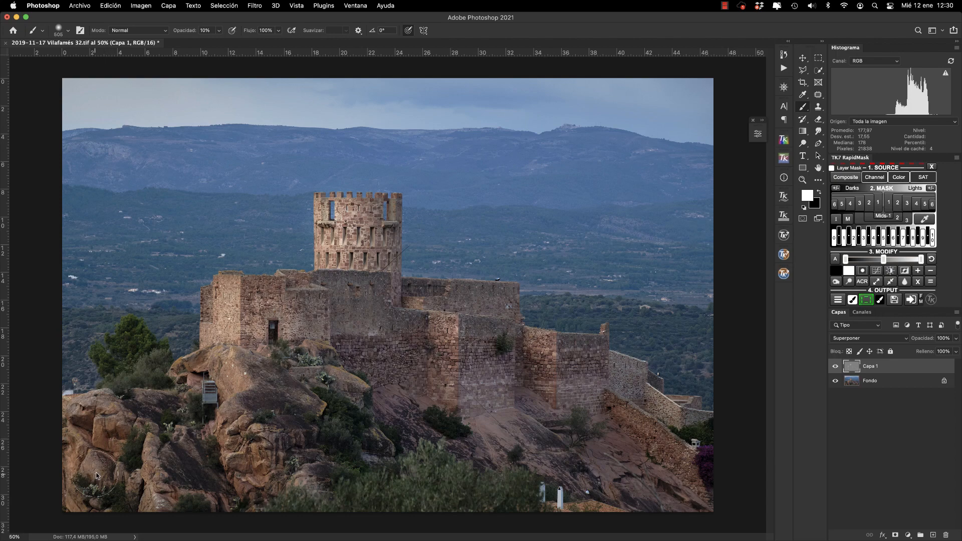
mouse_move(351, 410)
left_mouse_down()
mouse_move(355, 382)
mouse_move(313, 353)
mouse_move(257, 384)
mouse_move(220, 366)
mouse_move(232, 390)
mouse_move(242, 358)
left_mouse_up()
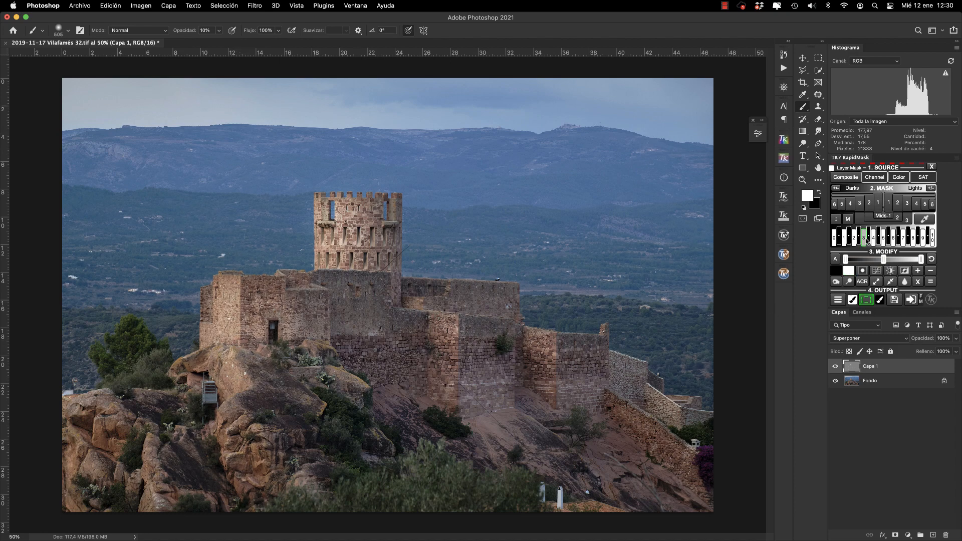
Step: Generate the Lights-2 luminosity mask in TK7 RapidMask and load it as a selection
left_click(898, 204)
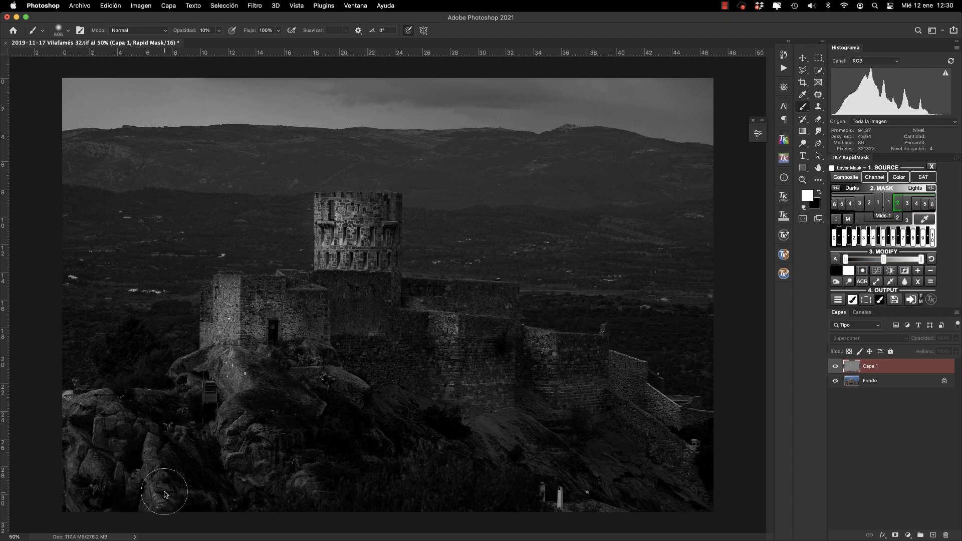
left_click(866, 299)
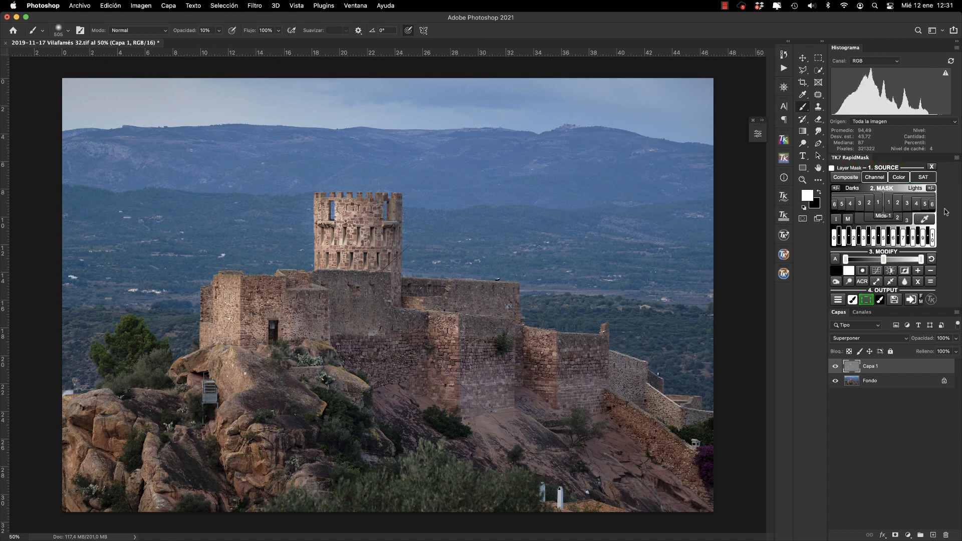
Step: Compare the Darks-1, Darks-2 and Darks-3 masks, load Darks-3 as a selection, and switch the foreground colour to black
left_click(870, 208)
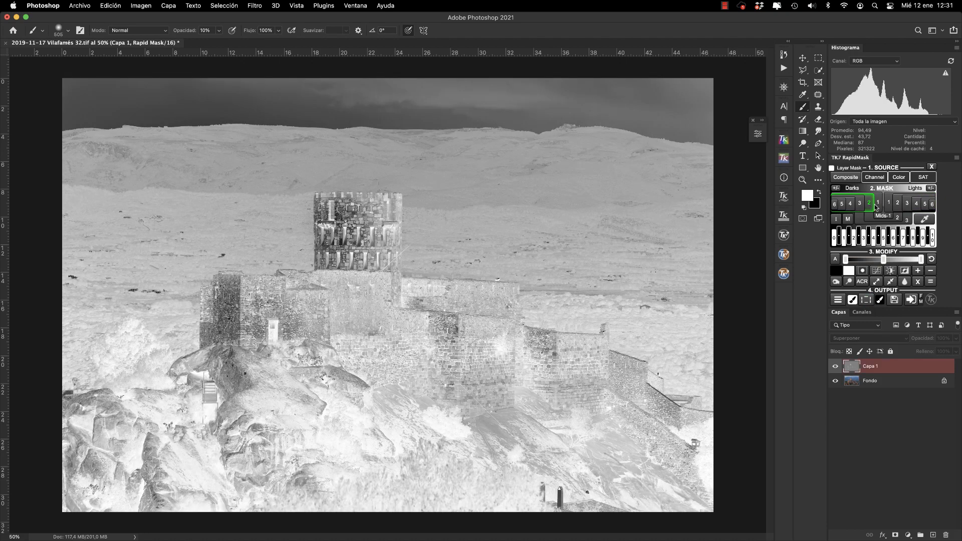
left_click(877, 204)
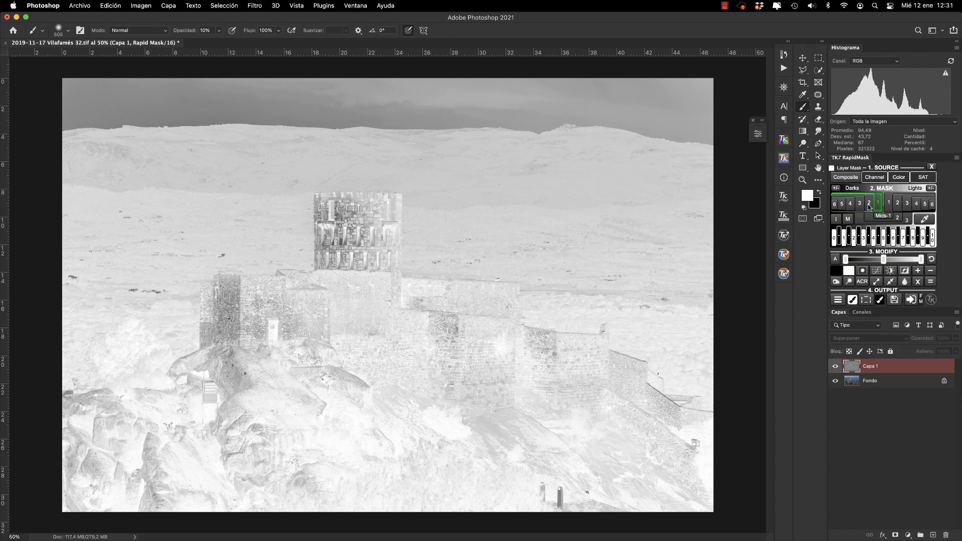
left_click(870, 206)
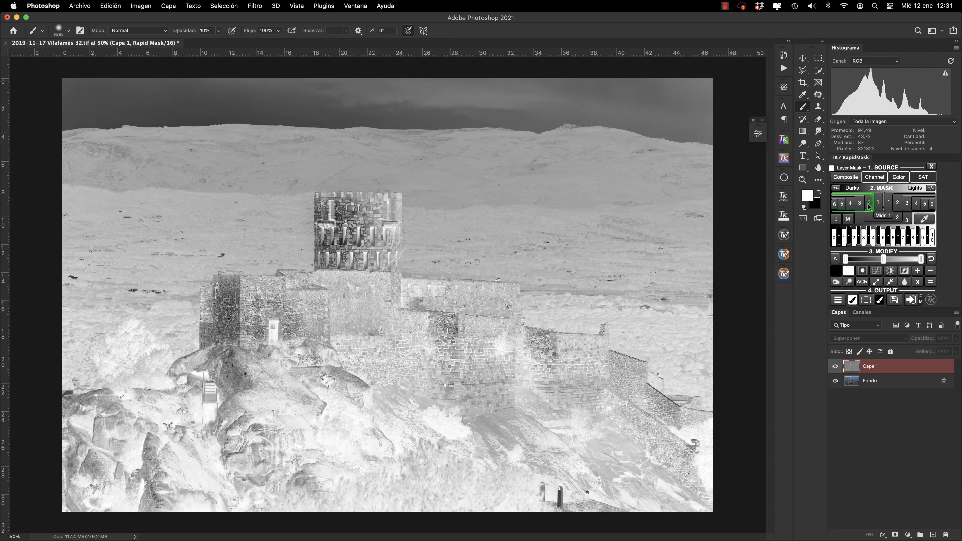
left_click(861, 205)
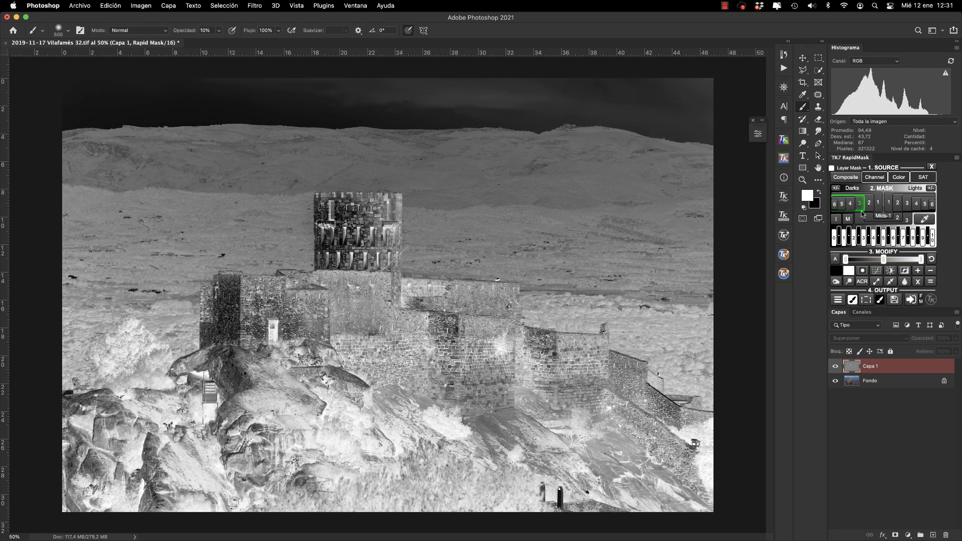
left_click(868, 299)
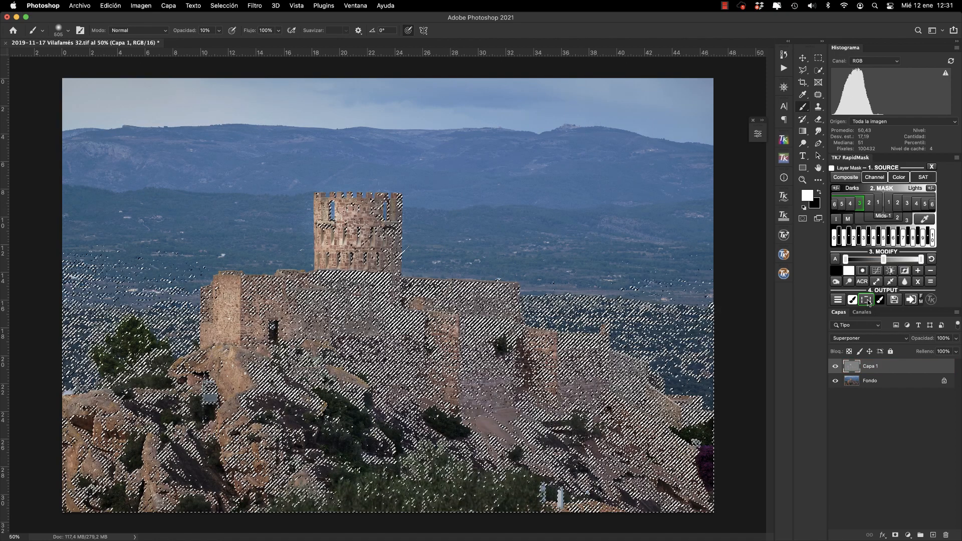
left_click(818, 193)
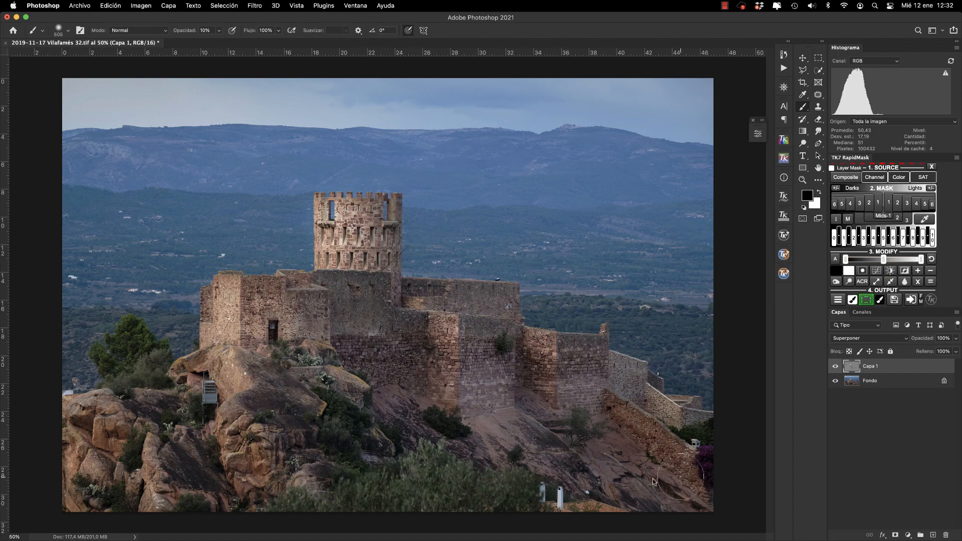
Step: Reduce the brush to 66 px and burn the crevices between the foreground rocks with black at 10% opacity
scroll(224, 452, "up", 5)
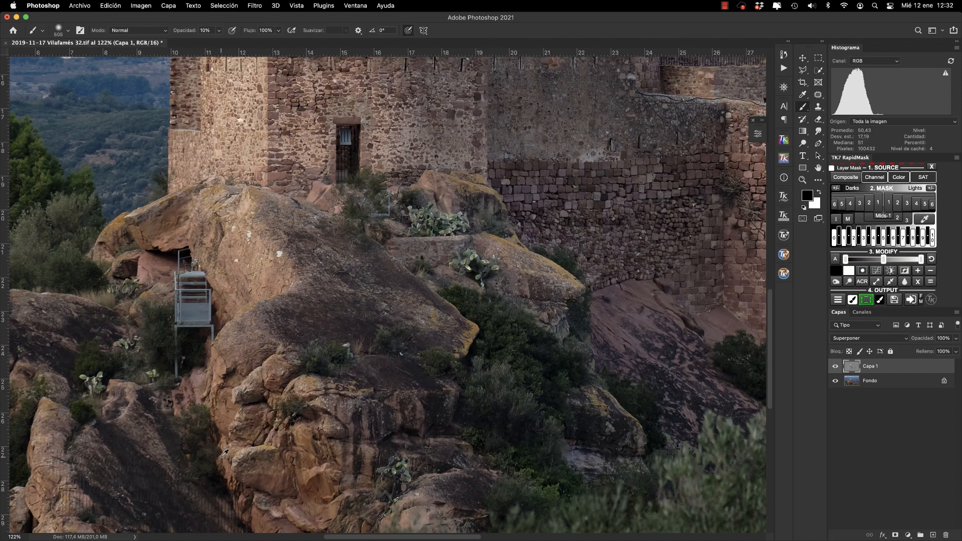
scroll(225, 452, "up", 5)
right_click(421, 374)
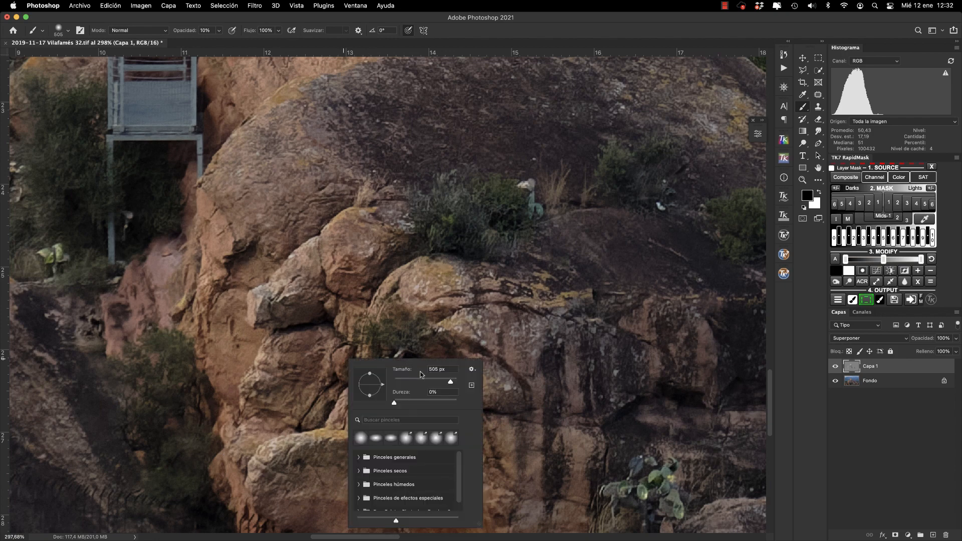
left_click(421, 382)
left_click(294, 315)
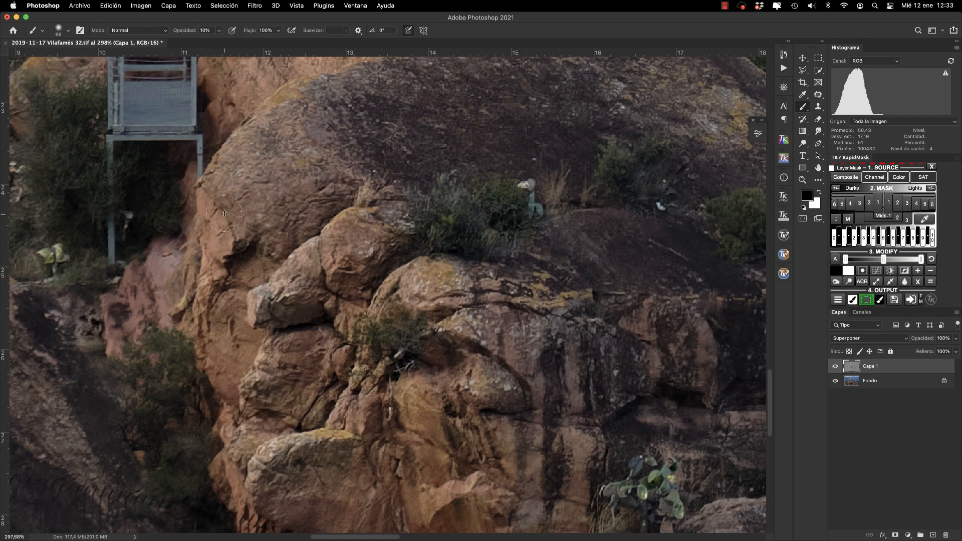
Step: Compare the photo with the gray layer Capa 1 hidden and shown, both on the rocks and in the full view
left_click(835, 367)
left_click(835, 367)
left_click(835, 367)
scroll(539, 302, "down", 6)
scroll(541, 299, "down", 3)
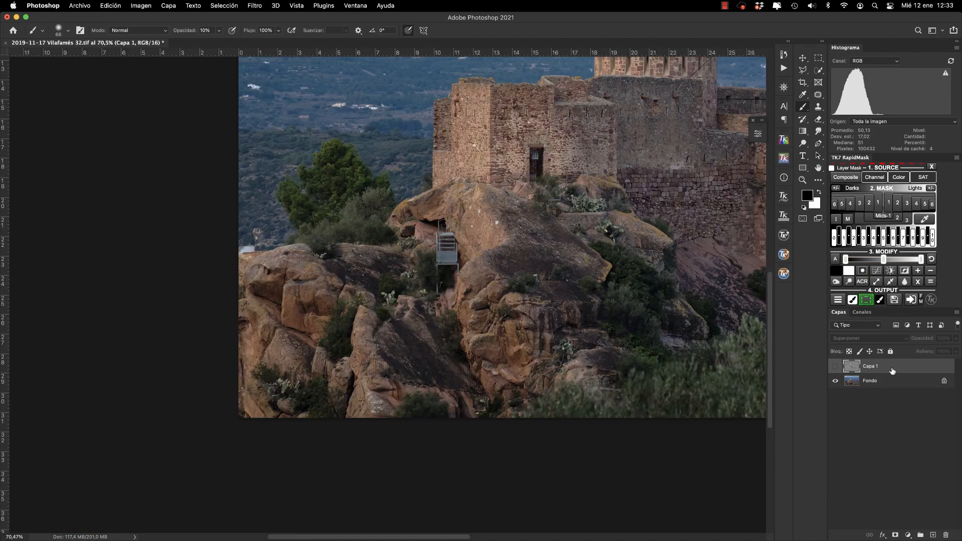
scroll(687, 271, "down", 3)
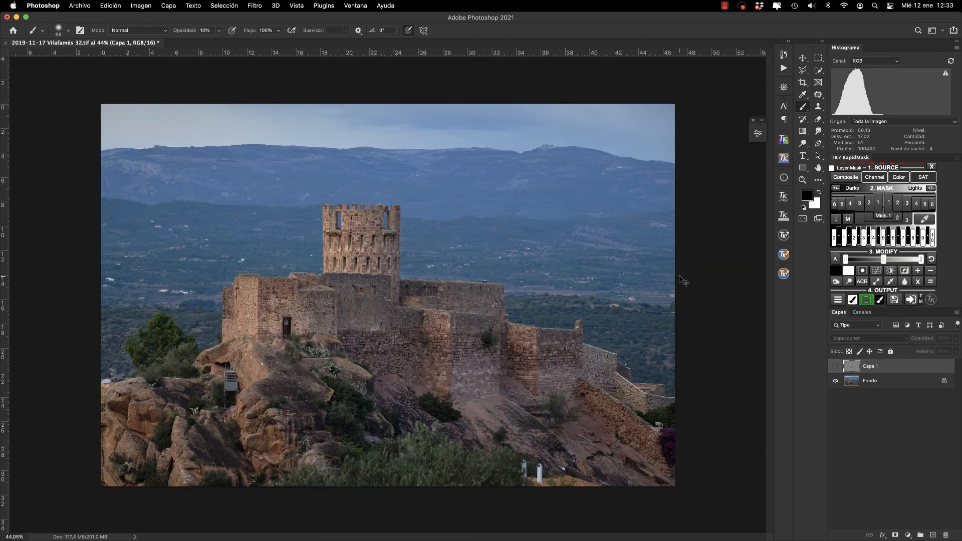
scroll(679, 277, "up", 1)
left_click(836, 366)
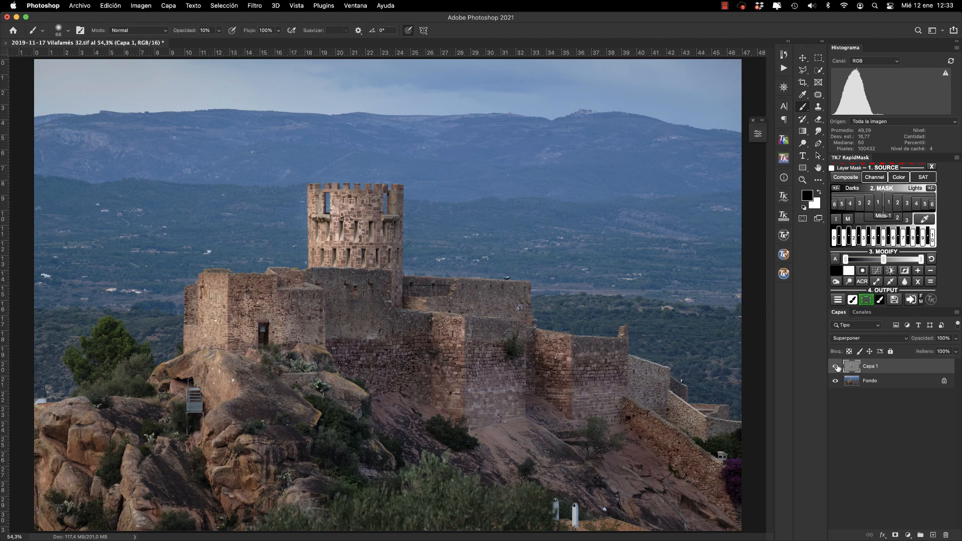
left_click(835, 366)
left_click(835, 366)
Step: Lower the opacity of Capa 1 to 62% and compare the photo with the layer hidden and shown
left_click(956, 339)
left_click(835, 367)
left_click(836, 367)
left_click_drag(955, 340, 938, 352)
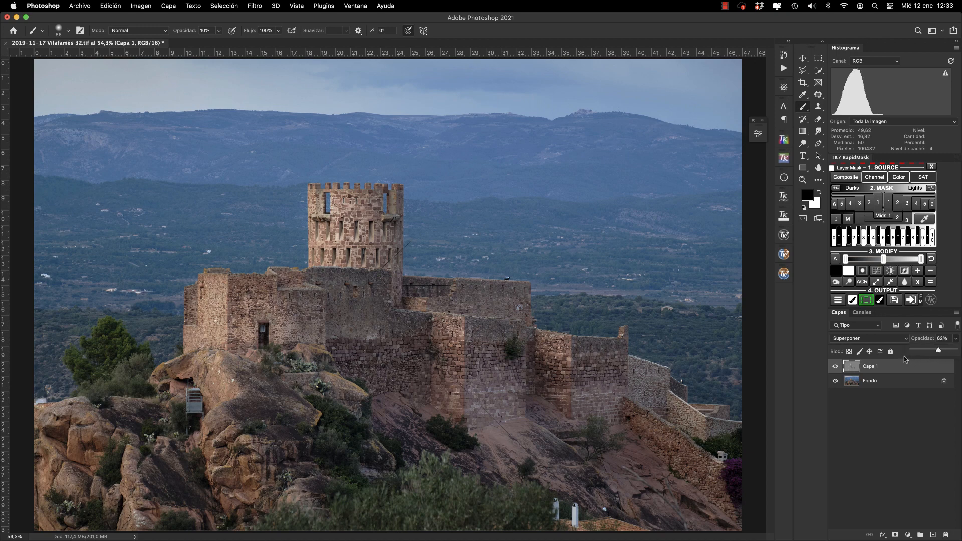
left_click(834, 368)
left_click(834, 368)
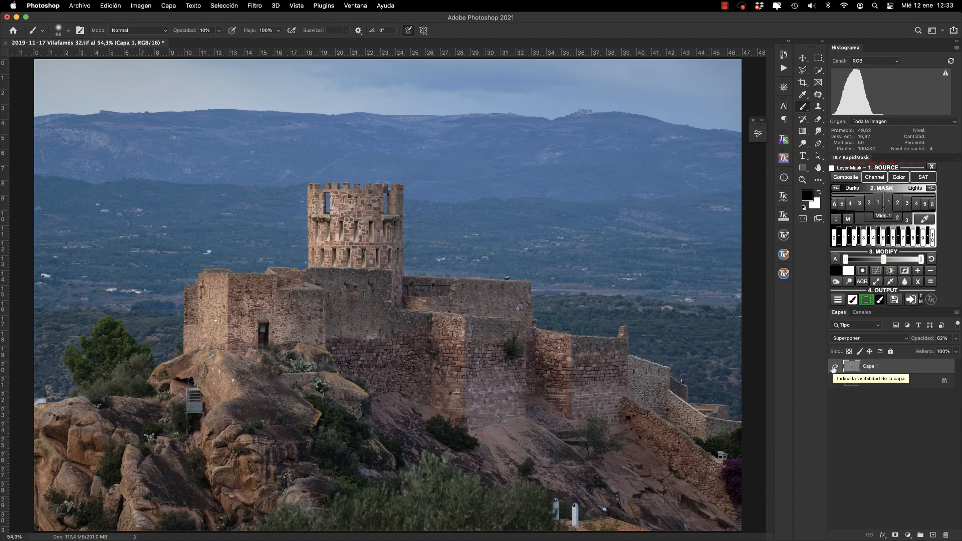
left_click(834, 368)
left_click(834, 367)
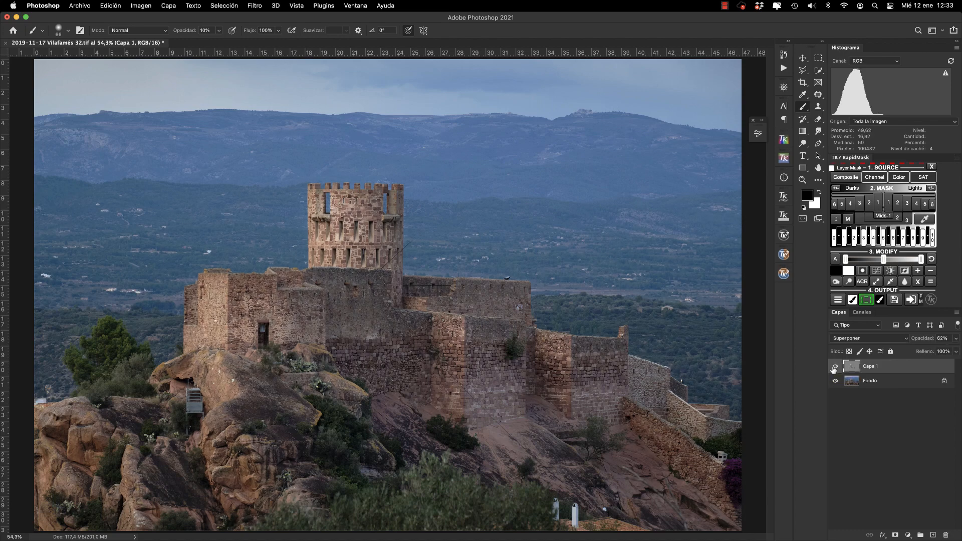
Step: Set the foreground colour to neutral gray with 50% brightness (808080) and return to the Brush at 100% opacity
scroll(326, 199, "up", 5)
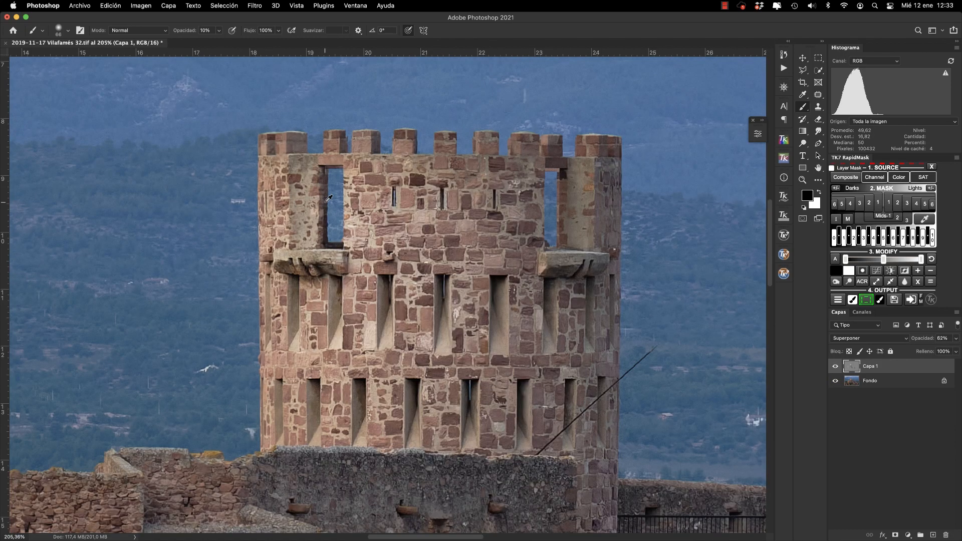
scroll(326, 199, "up", 2)
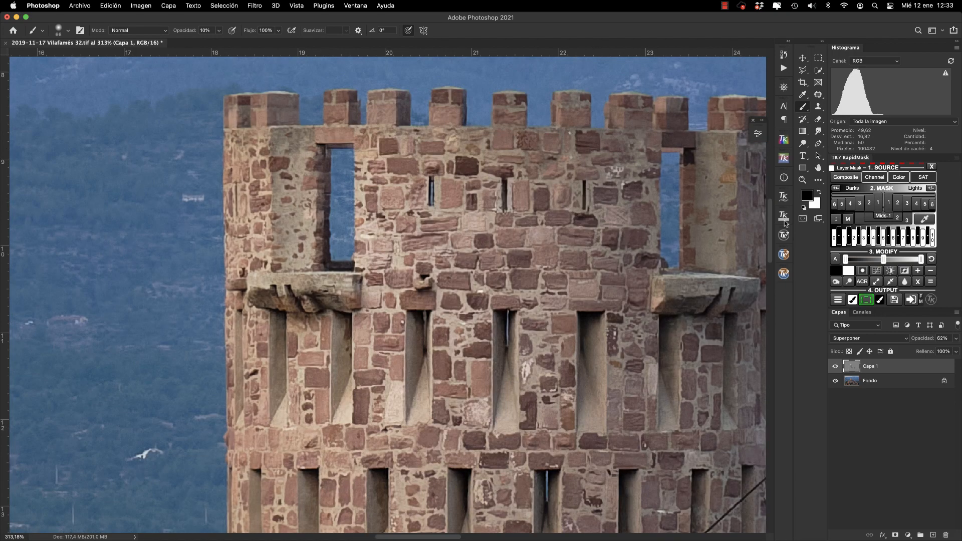
left_click(808, 195)
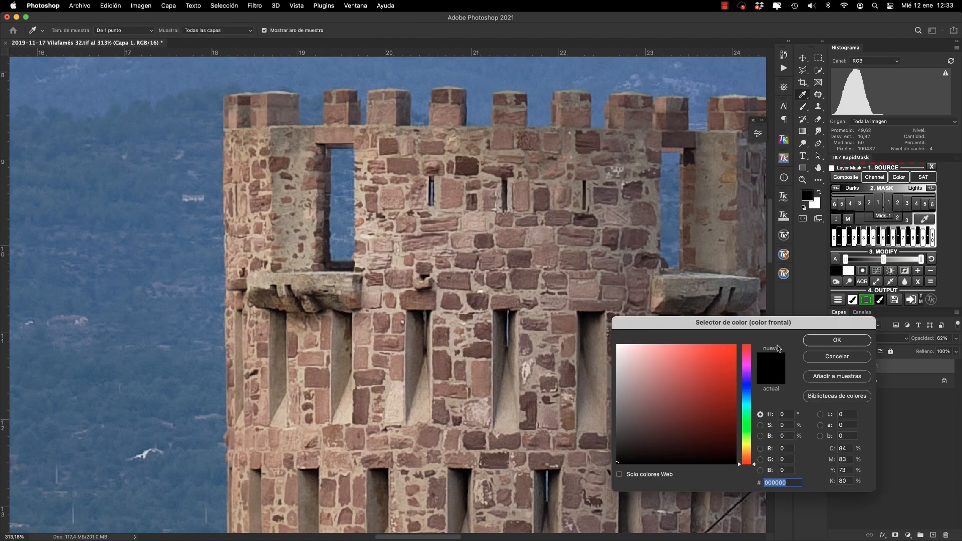
left_click(781, 436)
type("50")
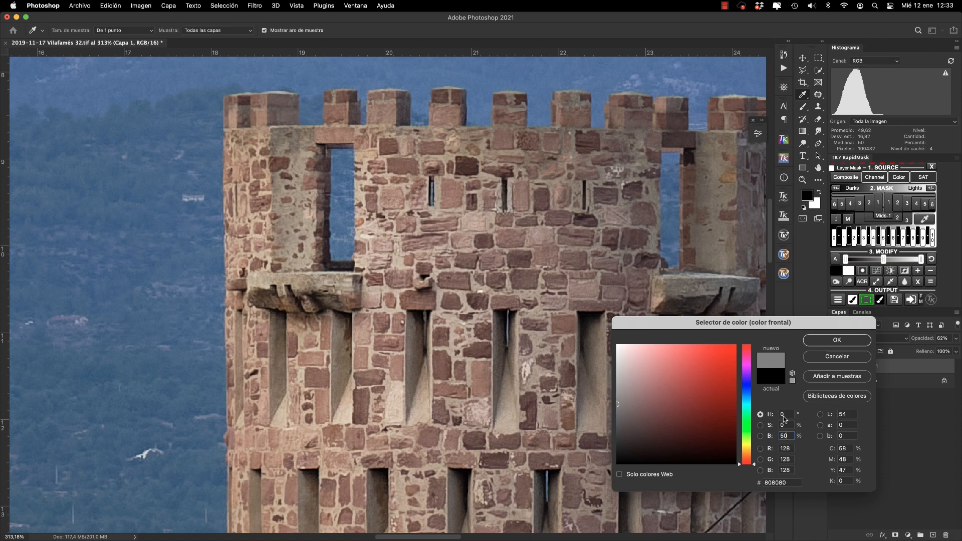
left_click(836, 340)
key("b")
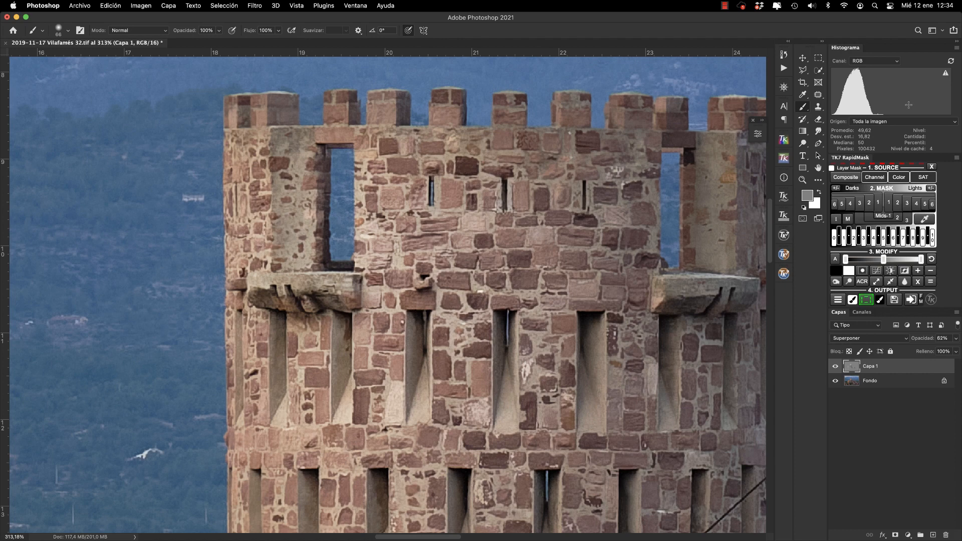
Step: Compare the top of the tower with the gray layer hidden and shown
mouse_move(908, 105)
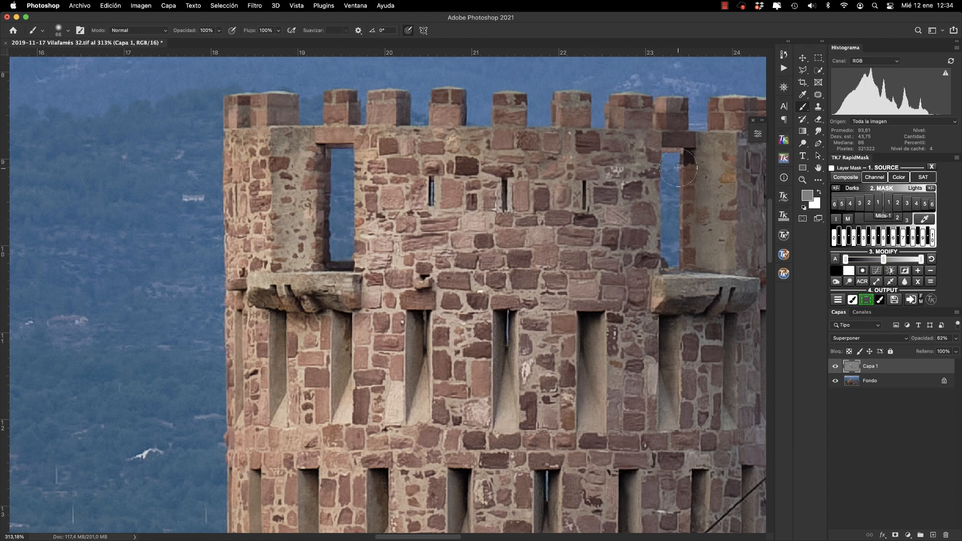
left_click(836, 366)
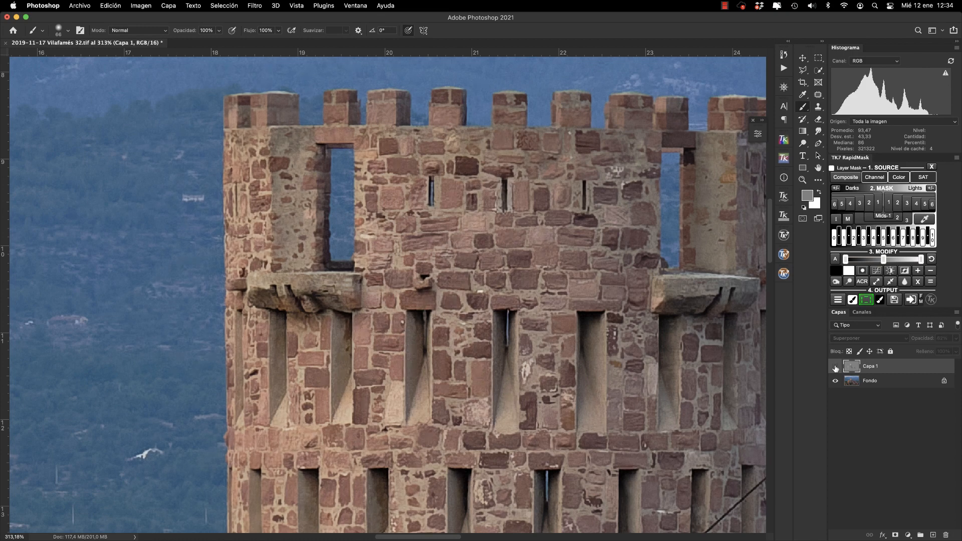
left_click(835, 366)
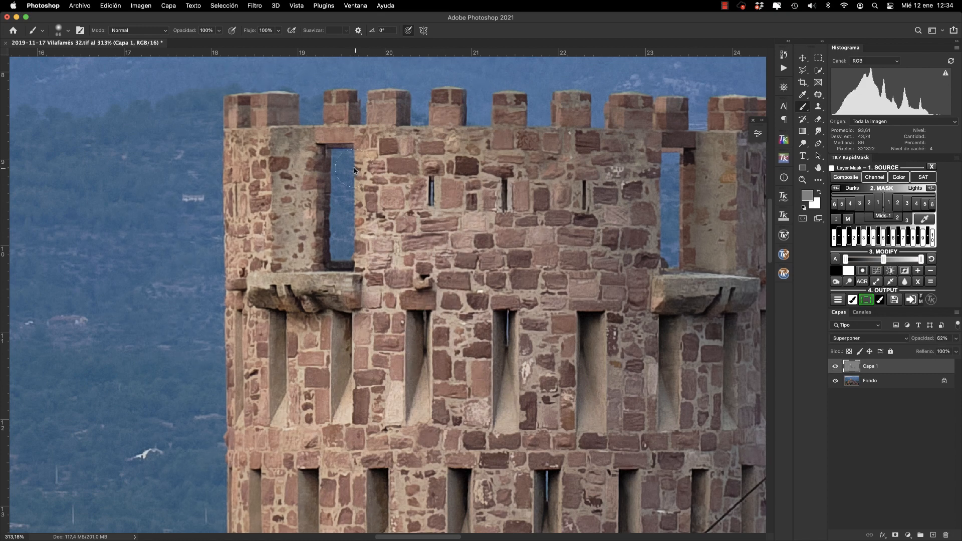
left_click(835, 366)
left_click(835, 366)
Step: Set the brush opacity to 20% and the brush size to 444 px for correcting the tower's battlements
scroll(558, 291, "down", 5)
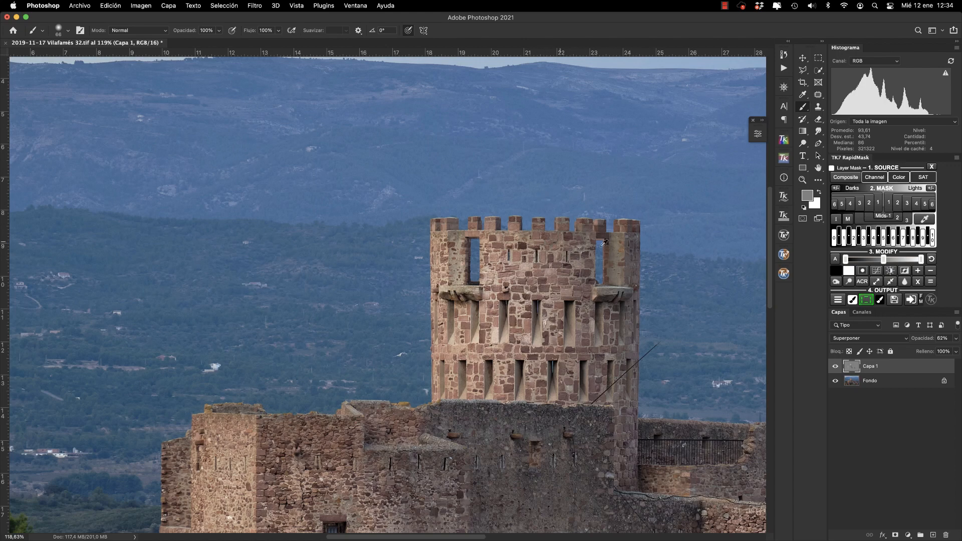
right_click(620, 213)
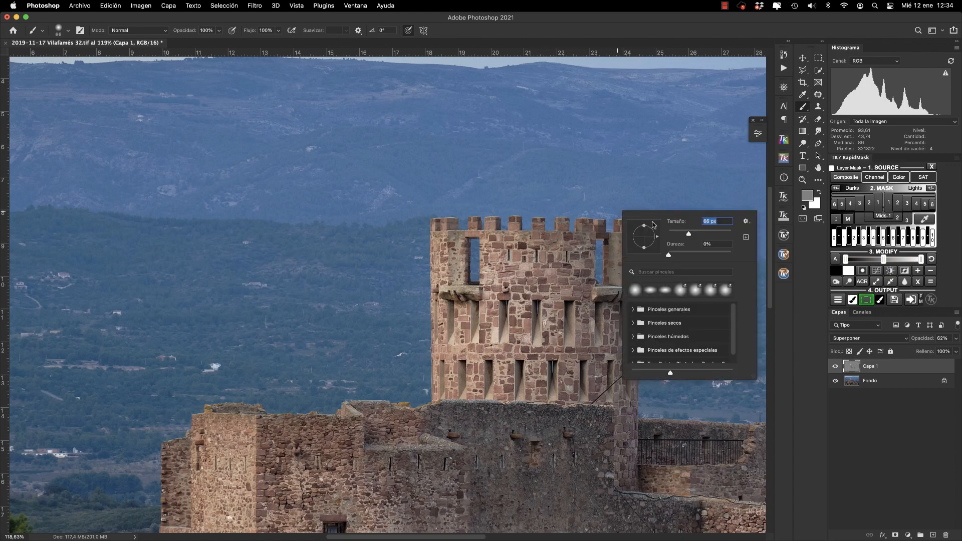
left_click_drag(687, 234, 725, 235)
left_click(258, 21)
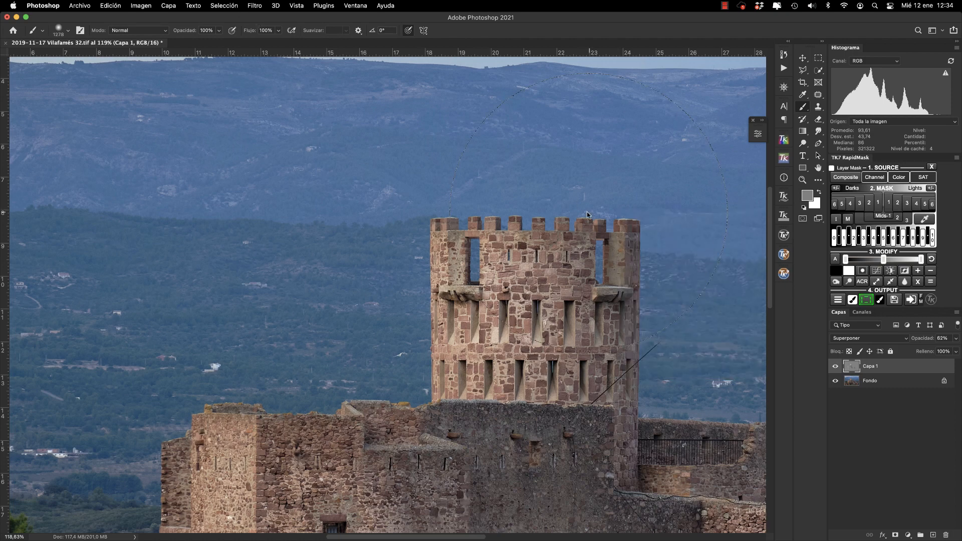
key("2")
right_click(621, 221)
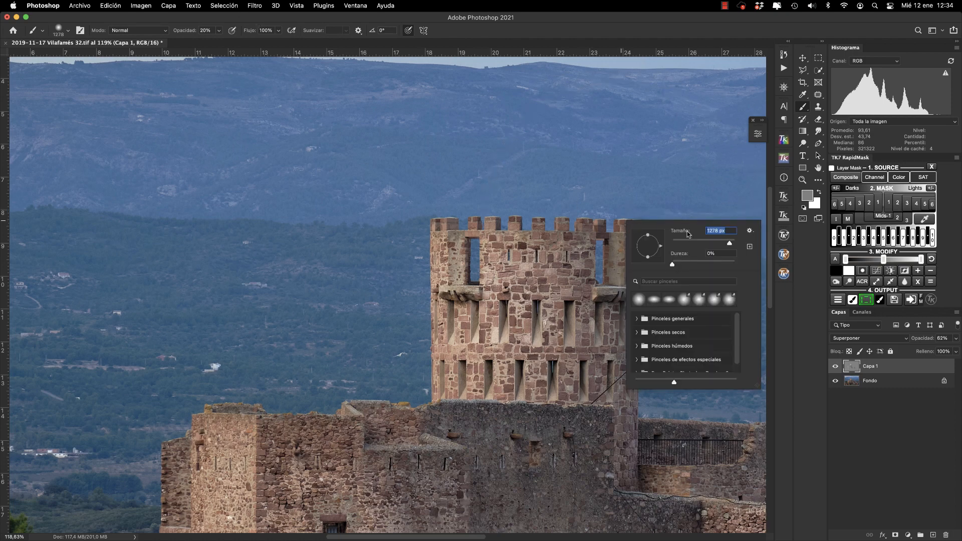
left_click_drag(729, 244, 727, 244)
left_click(567, 211)
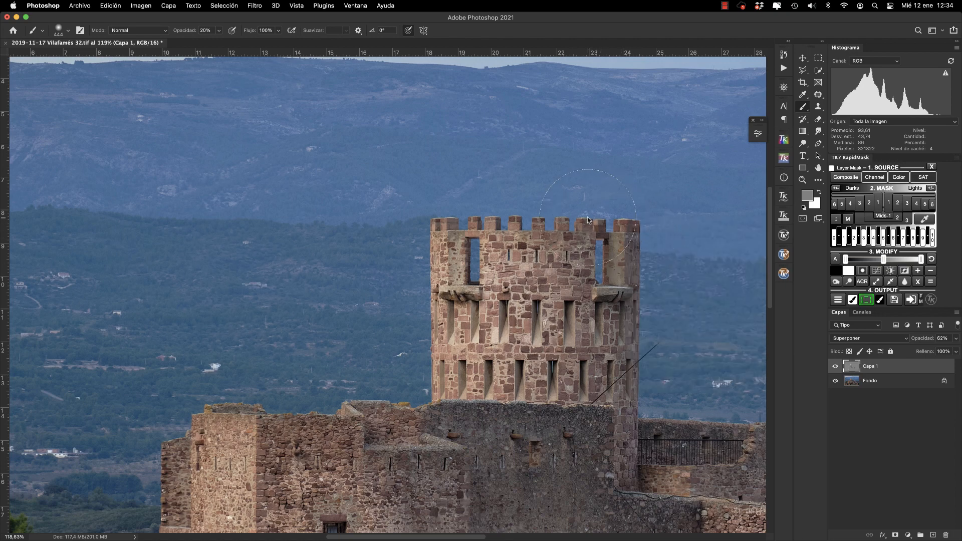
Step: Check the dodging and burning across the whole castle by hiding and showing Capa 1
left_click(835, 366)
left_click(835, 366)
scroll(553, 359, "down", 6)
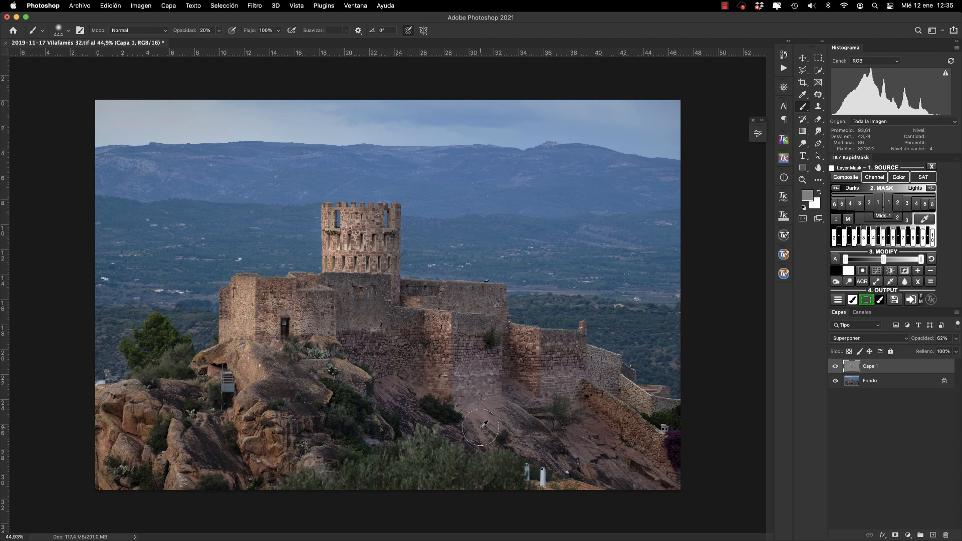
Step: Reset the colours to black and white, set a 1855 px brush at 10% opacity, and reselect Capa 1
key("d")
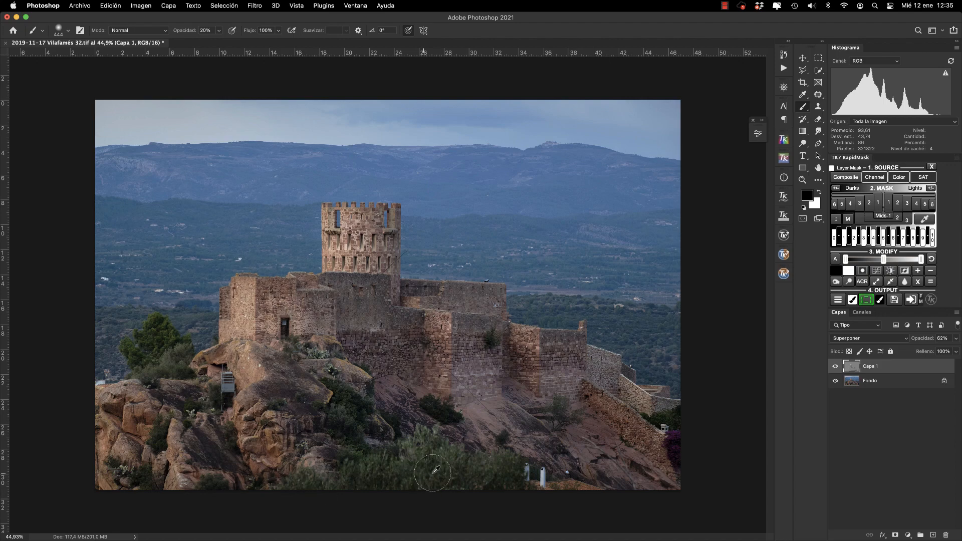
right_click(582, 435)
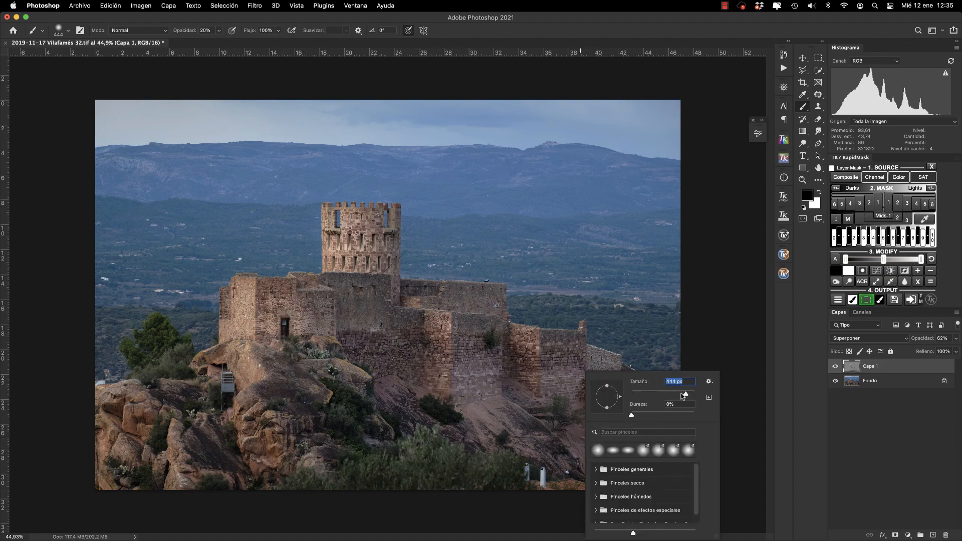
left_click_drag(682, 395, 691, 394)
left_click(835, 418)
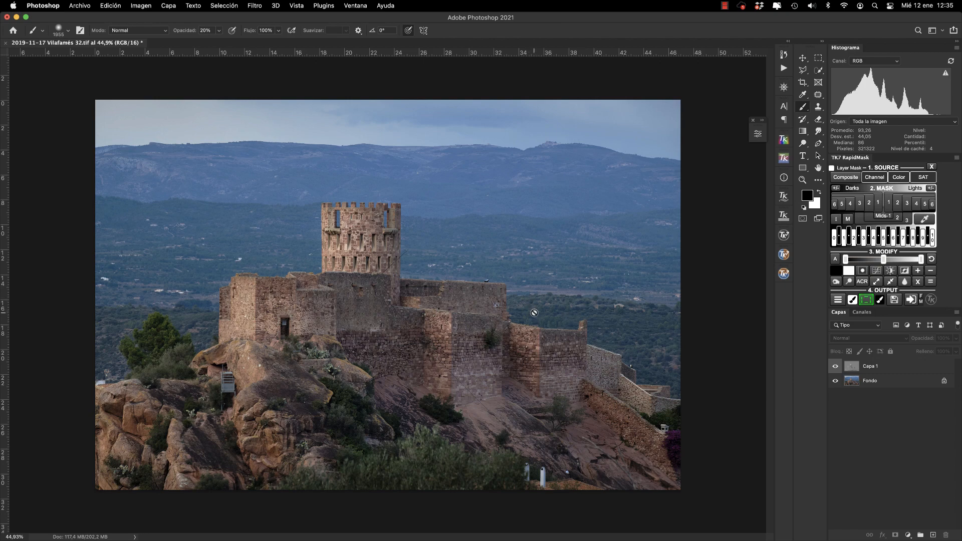
key("1")
left_click(852, 368)
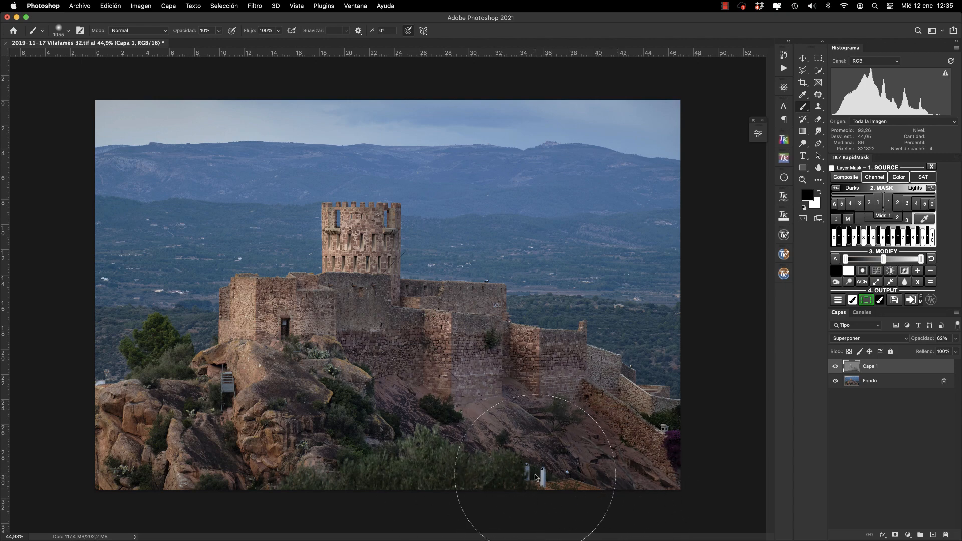
Step: Burn the slope and outer wall in the photo's lower-right corner with the large black brush at 10% opacity
mouse_move(535, 474)
left_mouse_down()
mouse_move(585, 462)
mouse_move(657, 374)
left_mouse_up()
scroll(491, 262, "down", 2)
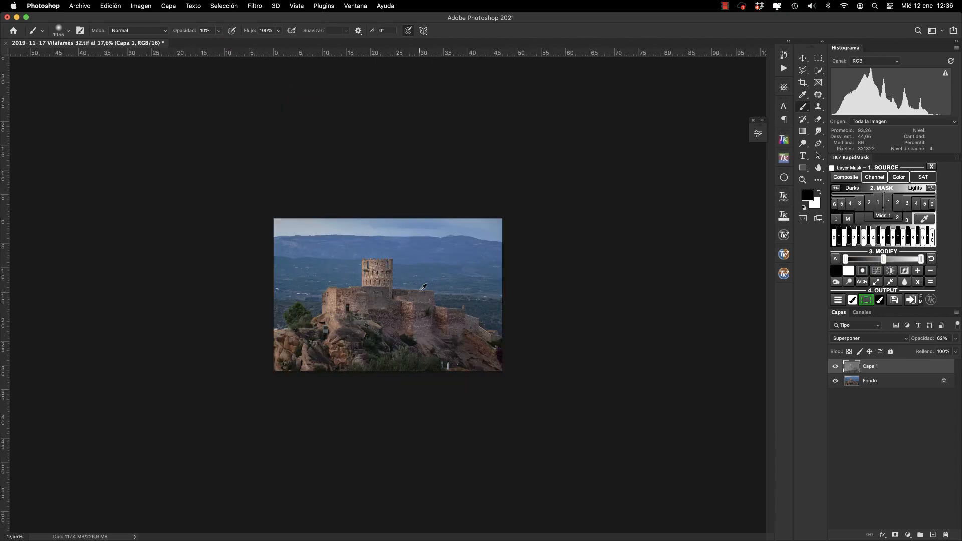
Step: Set the brush size to 234 px and darken the metal stair platform among the rocks with black at 10% opacity
scroll(425, 288, "up", 1)
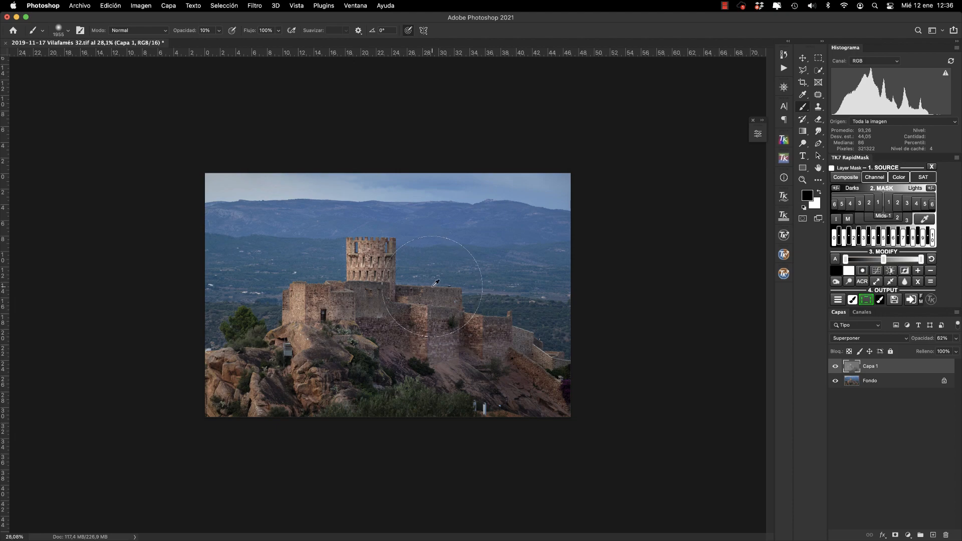
scroll(391, 299, "up", 5)
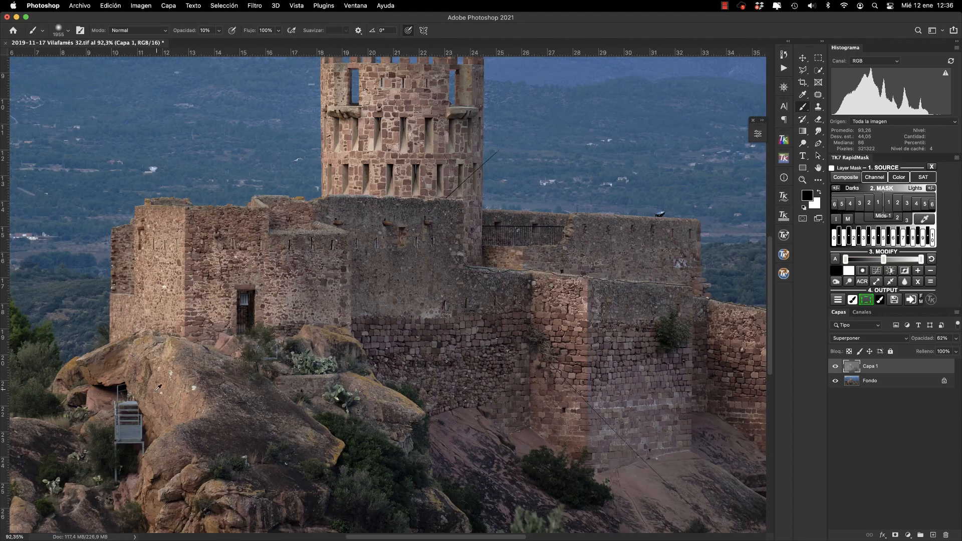
scroll(175, 391, "left", 5)
scroll(185, 386, "down", 5)
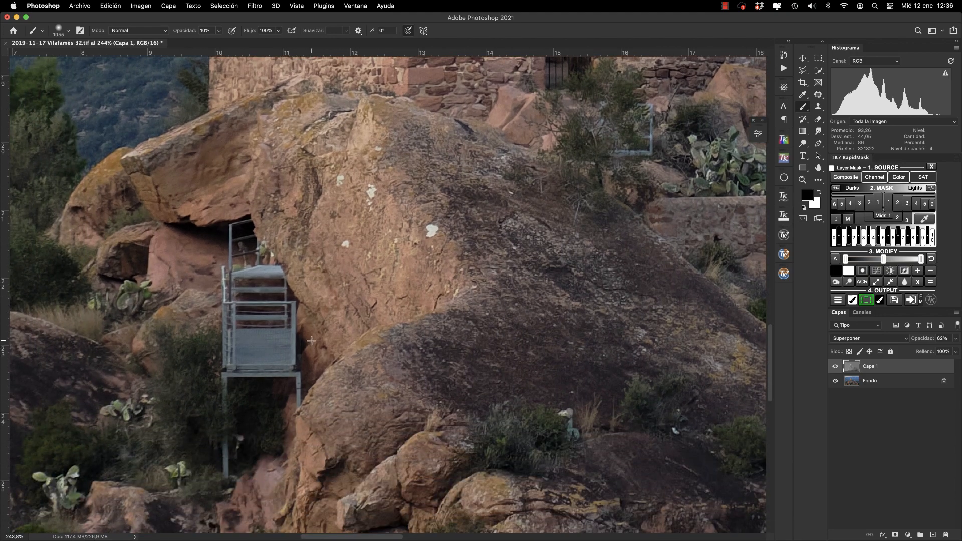
right_click(311, 340)
left_click_drag(420, 364, 411, 364)
left_click(242, 296)
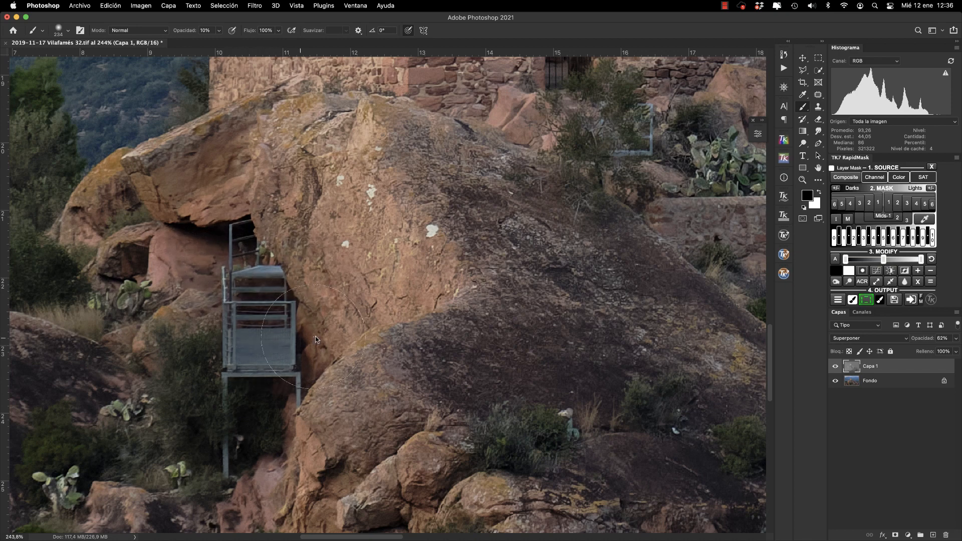
Step: Compare the whole photo with Capa 1 hidden and shown
scroll(358, 333, "down", 10)
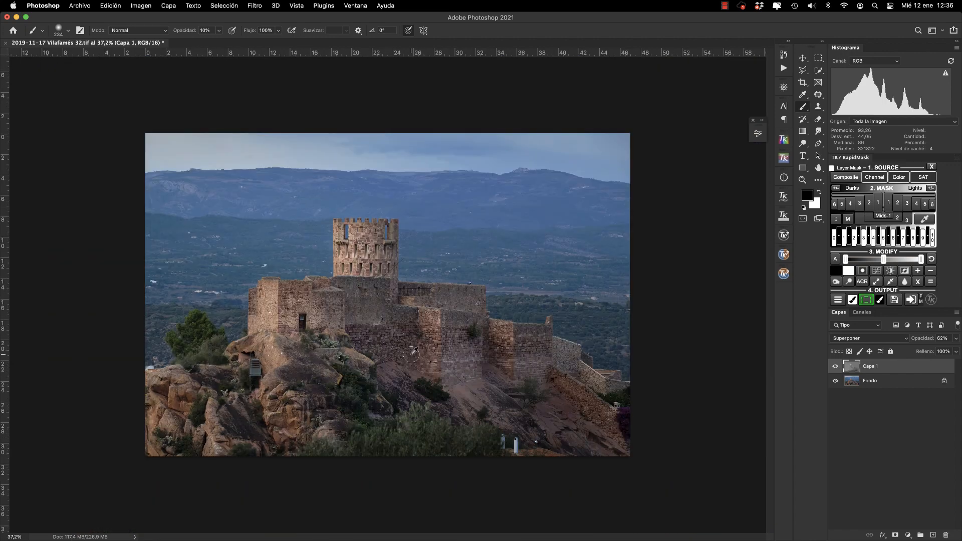
left_click(835, 367)
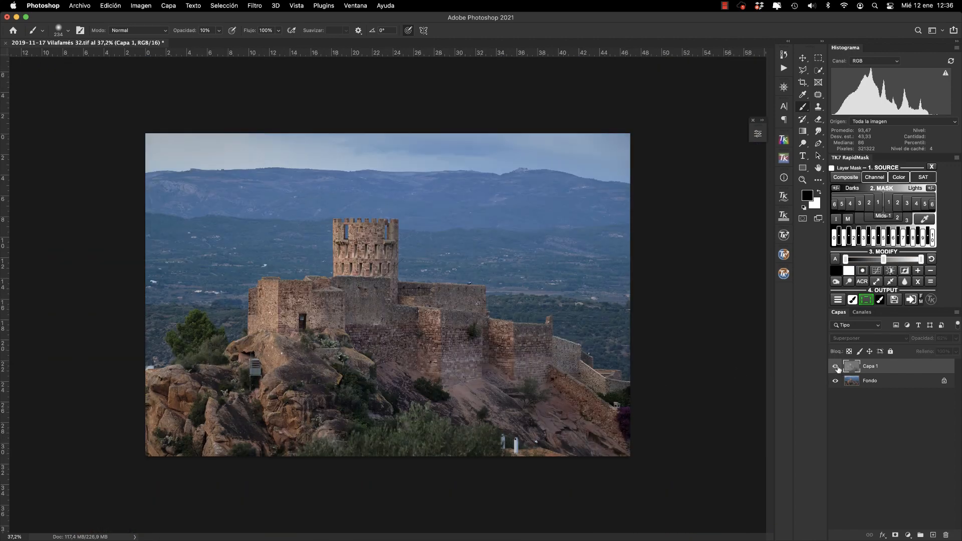
left_click(836, 366)
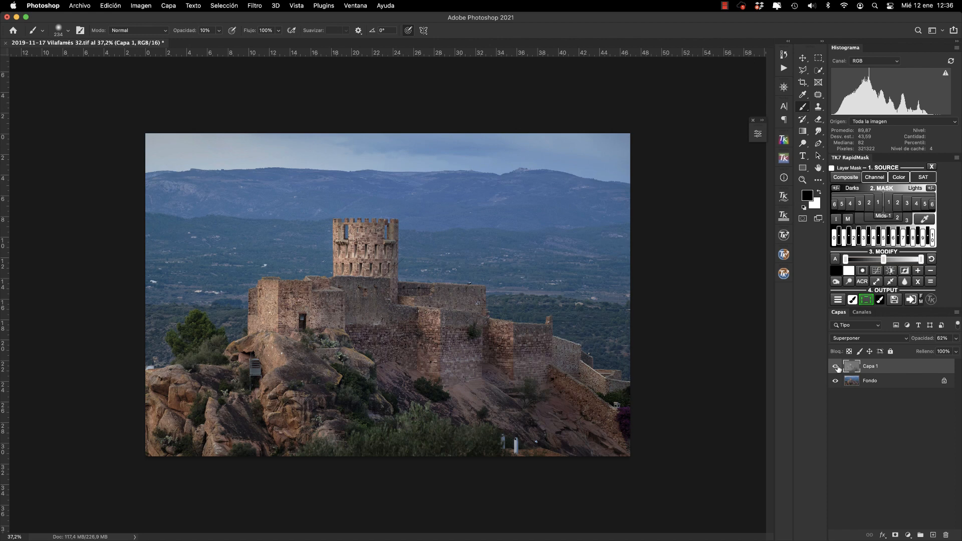